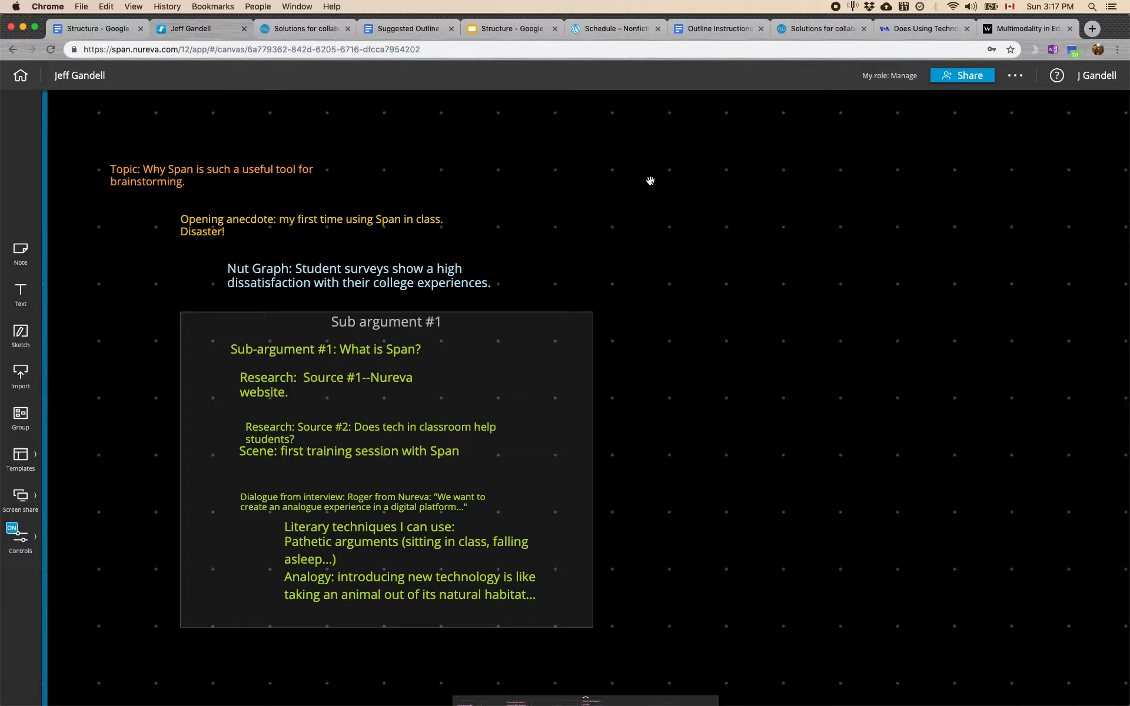
Step: Change the canvas background to the Mountains design
{"action": "left_click", "coordinate": [1014, 76]}
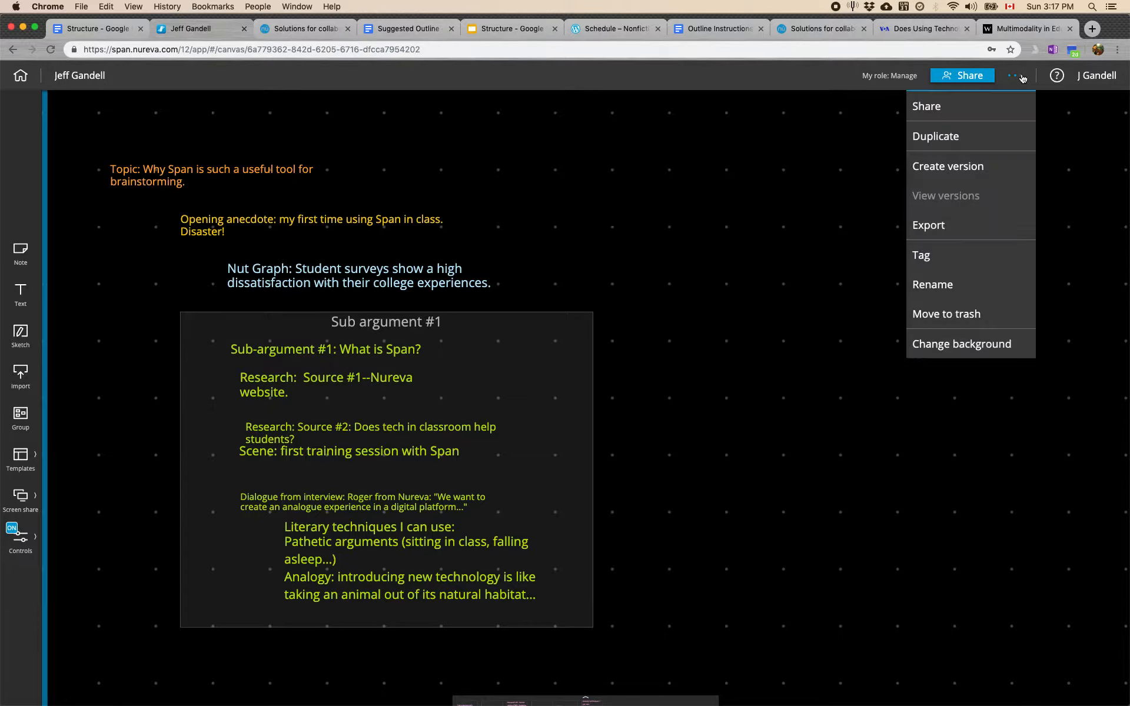
{"action": "left_click", "coordinate": [960, 346]}
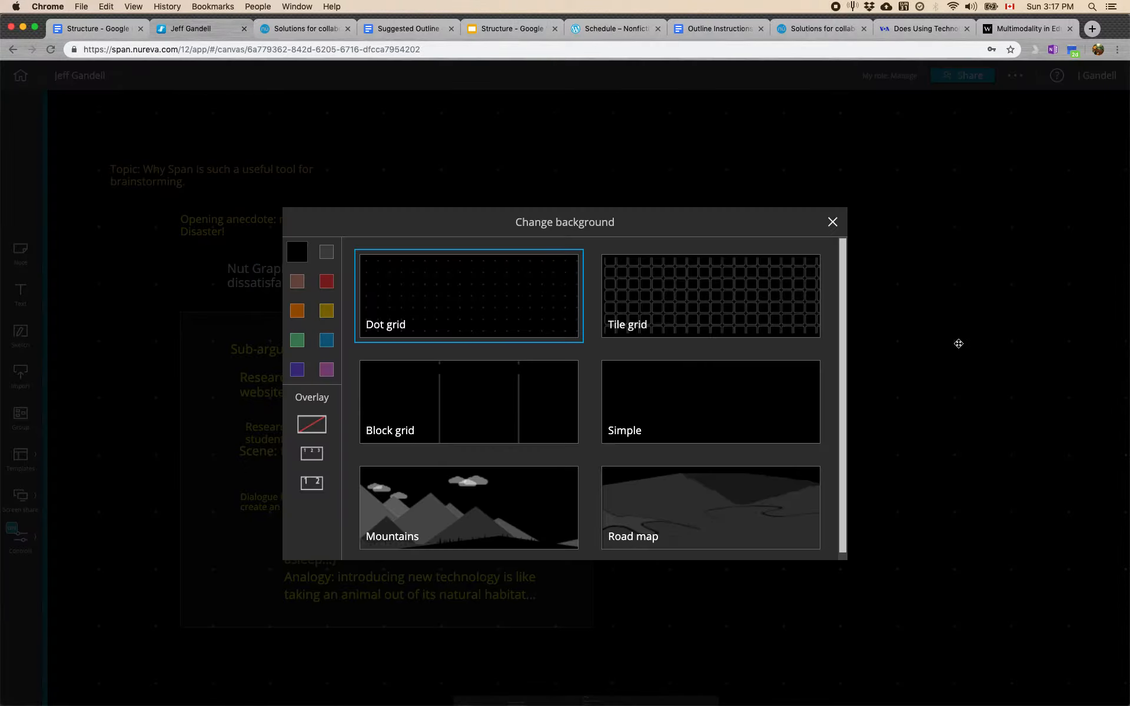
{"action": "left_click", "coordinate": [673, 391]}
{"action": "left_click", "coordinate": [496, 488]}
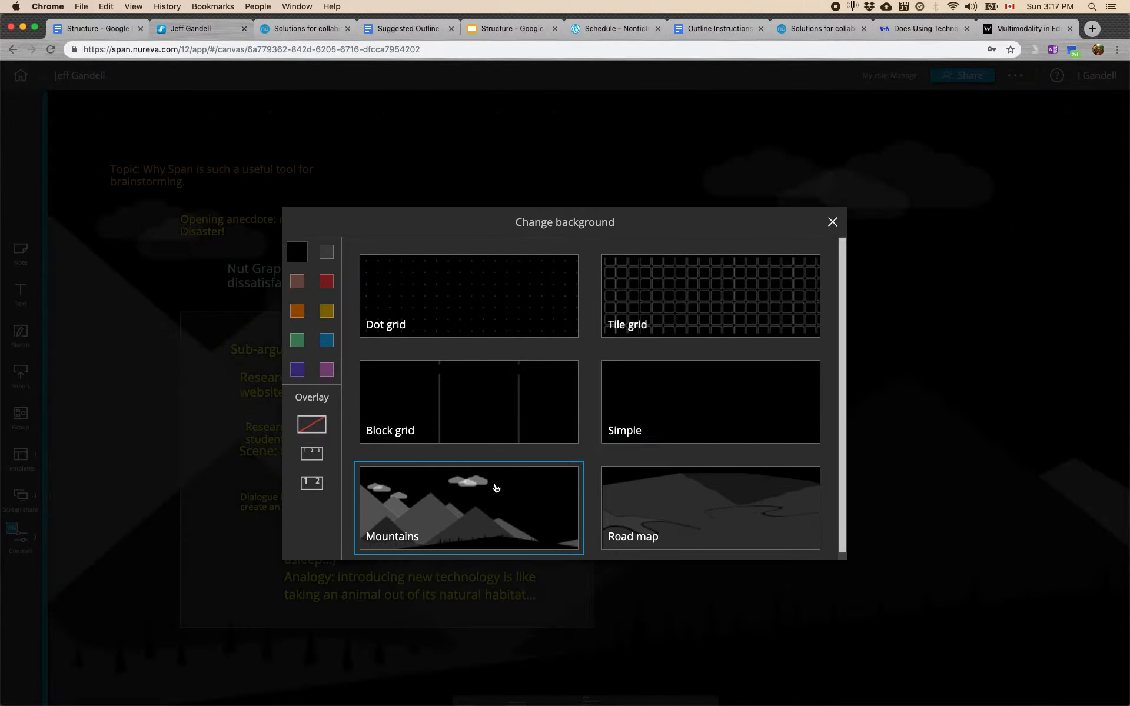
{"action": "left_click", "coordinate": [633, 505]}
{"action": "left_click", "coordinate": [519, 508]}
Step: Try the yellow and red background colors and both numbered overlays on the Mountains background
{"action": "left_click", "coordinate": [328, 316]}
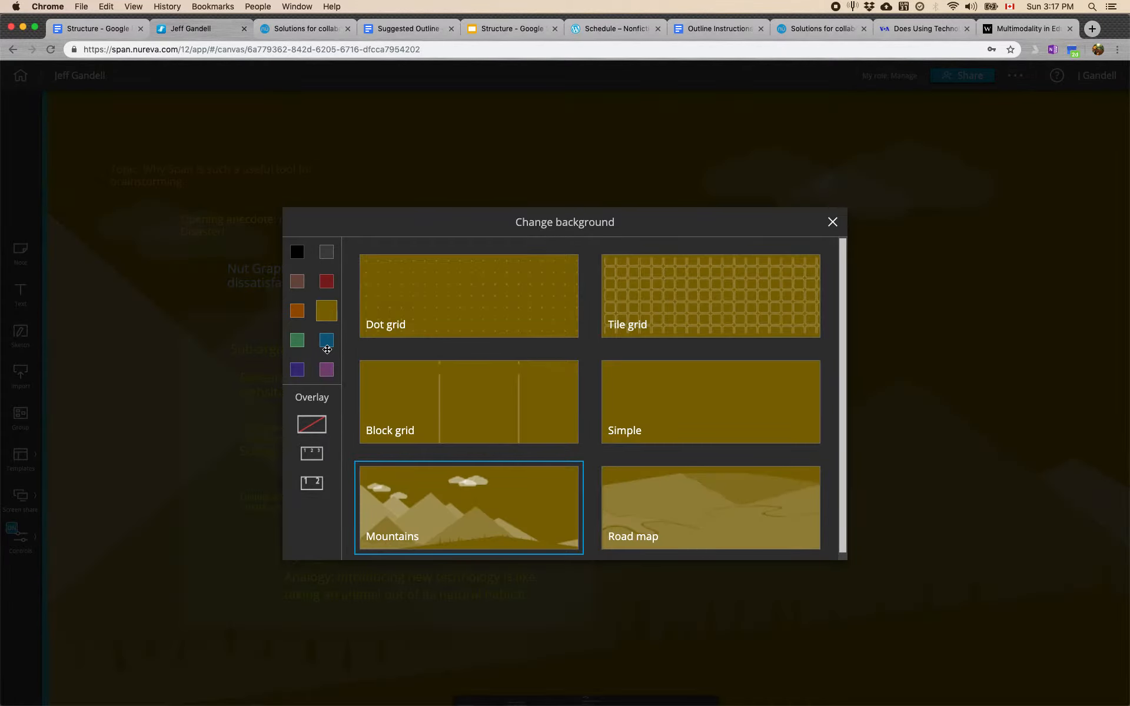
{"action": "left_click", "coordinate": [328, 280]}
{"action": "left_click", "coordinate": [312, 453]}
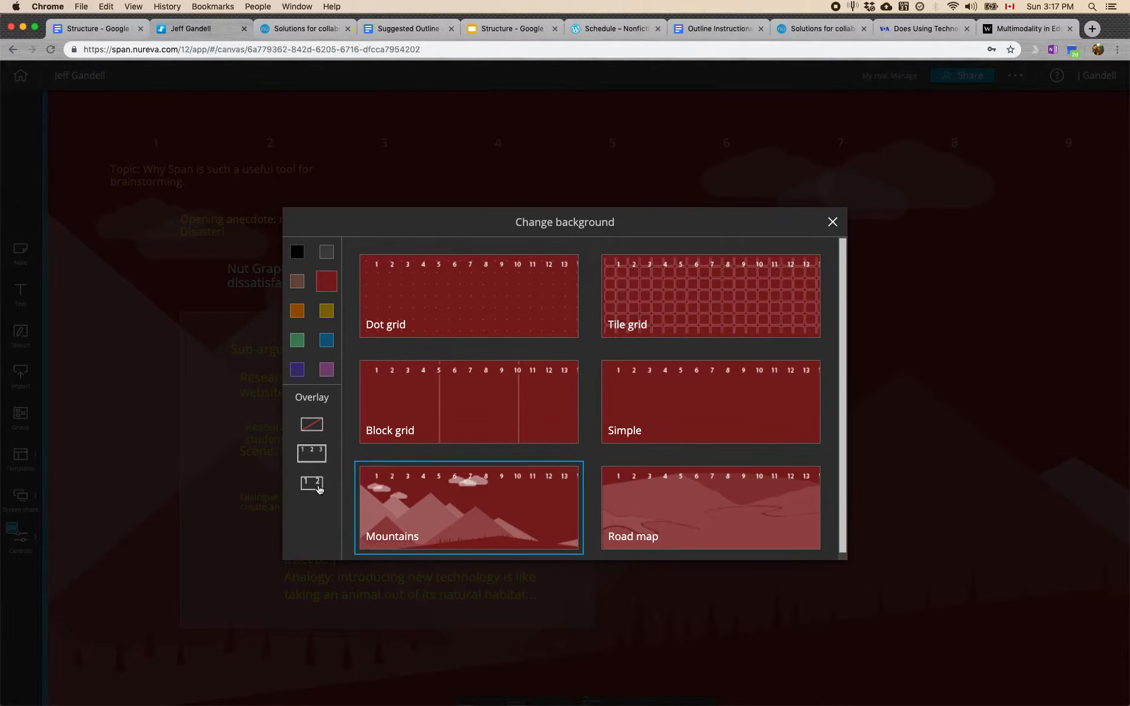
{"action": "left_click", "coordinate": [312, 483]}
Step: Set the Mountains background to black with no overlay and close the background settings
{"action": "left_click", "coordinate": [313, 425]}
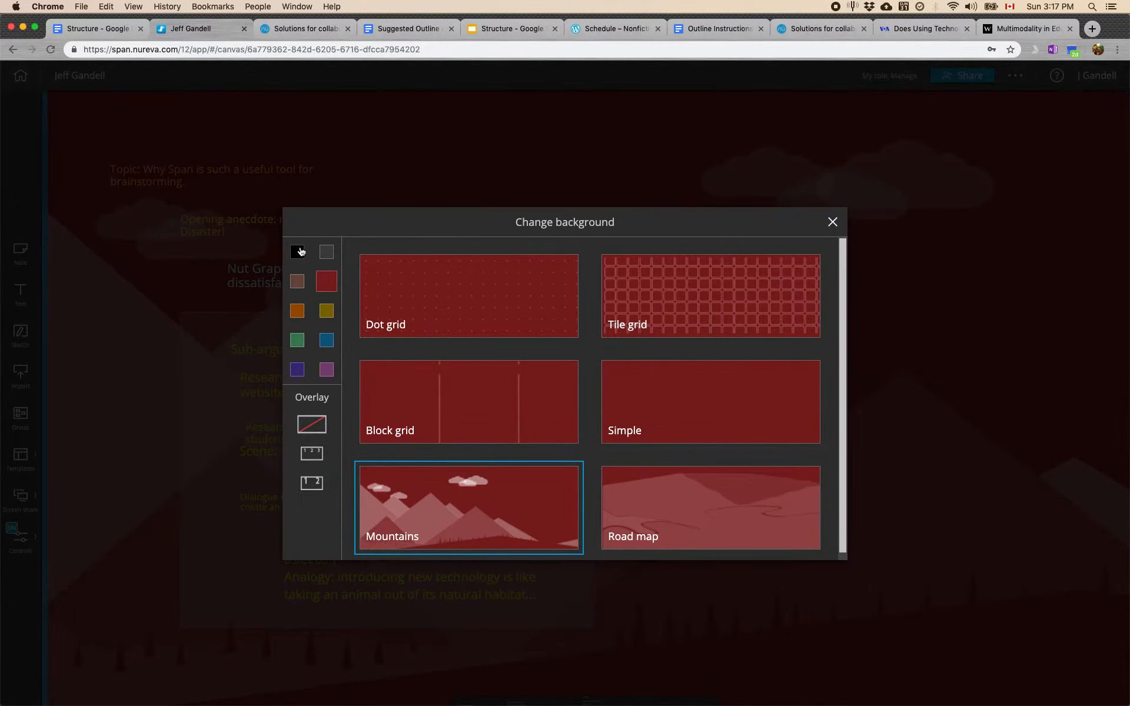
{"action": "left_click", "coordinate": [301, 252]}
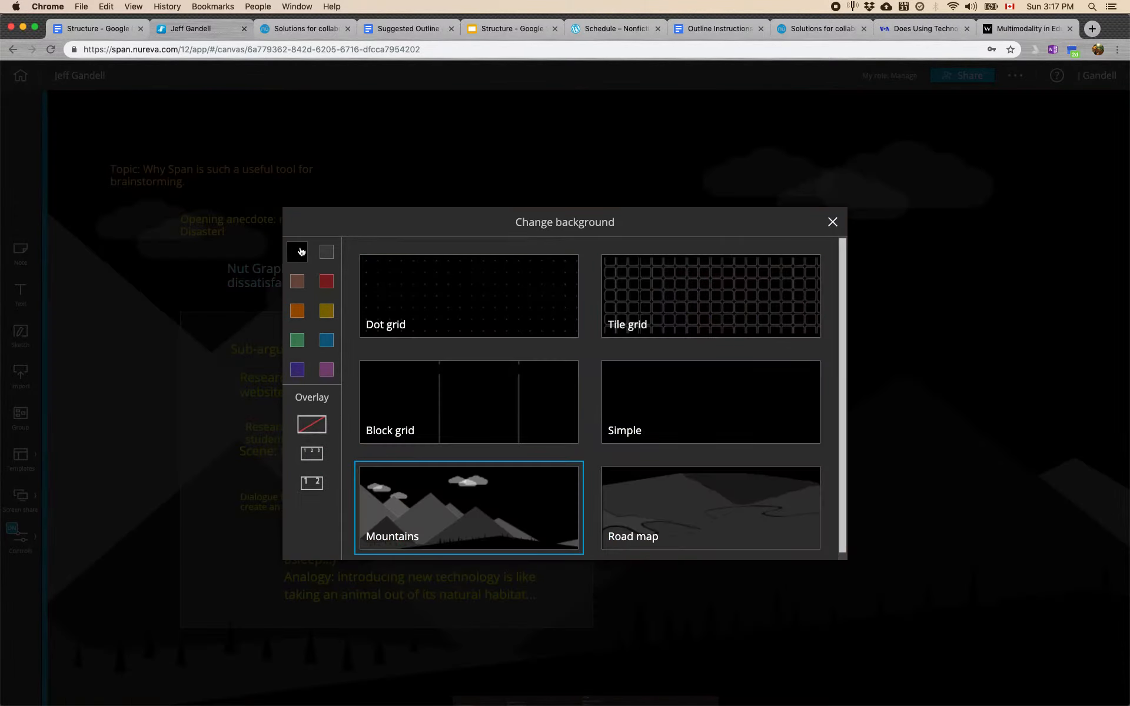
{"action": "left_click", "coordinate": [832, 222]}
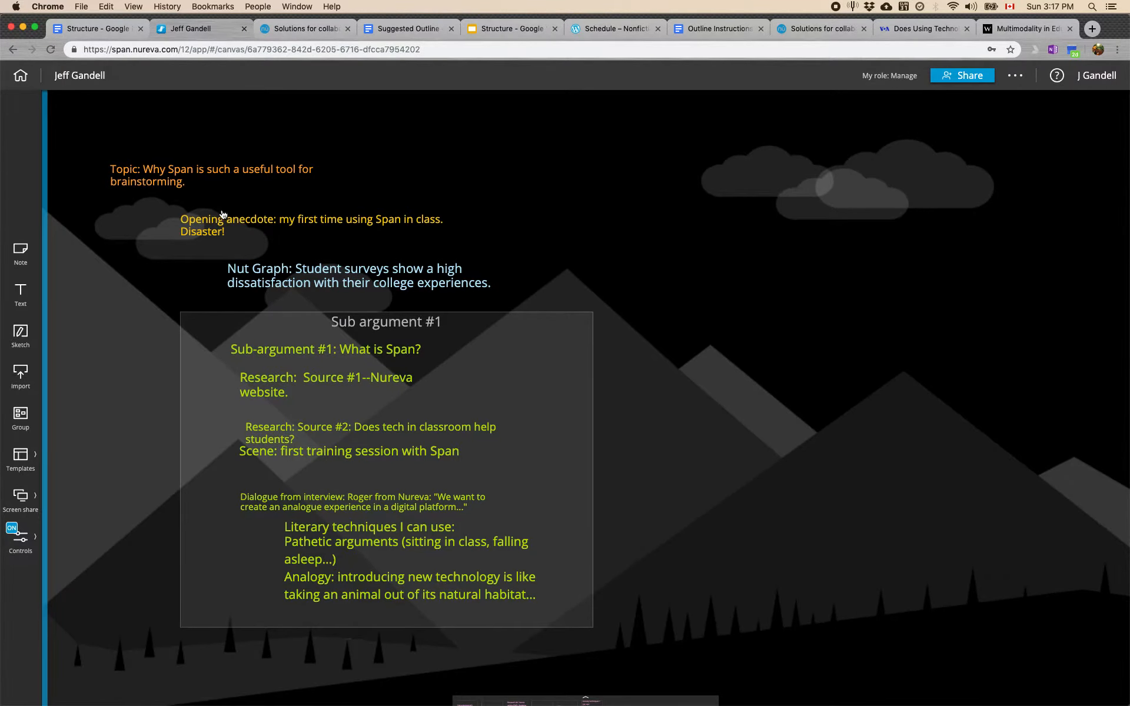
Step: Rearrange the Topic, Opening anecdote and Nut Graph texts into a staggered, indented sequence above the Sub argument #1 group
{"action": "mouse_move", "coordinate": [163, 176]}
{"action": "left_mouse_down"}
{"action": "mouse_move", "coordinate": [321, 171]}
{"action": "mouse_move", "coordinate": [151, 169]}
{"action": "left_mouse_up"}
{"action": "mouse_move", "coordinate": [189, 214]}
{"action": "left_mouse_down"}
{"action": "mouse_move", "coordinate": [265, 219]}
{"action": "mouse_move", "coordinate": [204, 217]}
{"action": "left_mouse_up"}
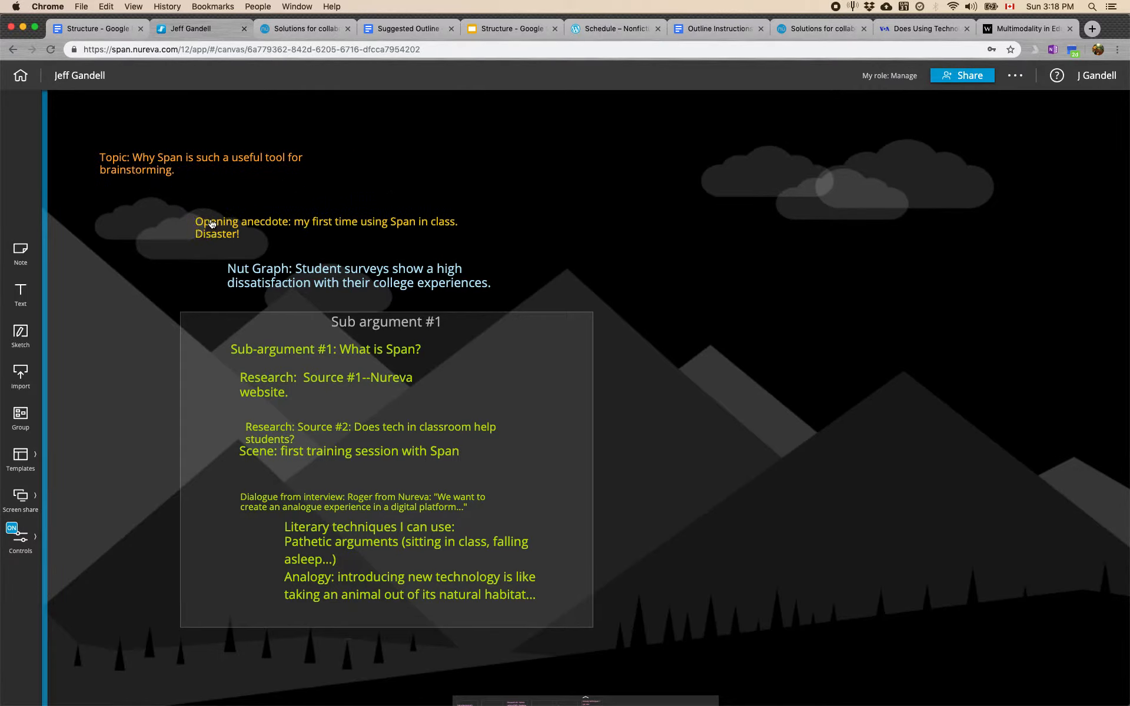
{"action": "left_click_drag", "start_coordinate": [156, 170], "coordinate": [179, 166]}
{"action": "left_click_drag", "start_coordinate": [222, 206], "coordinate": [191, 198]}
{"action": "left_click_drag", "start_coordinate": [279, 269], "coordinate": [253, 252]}
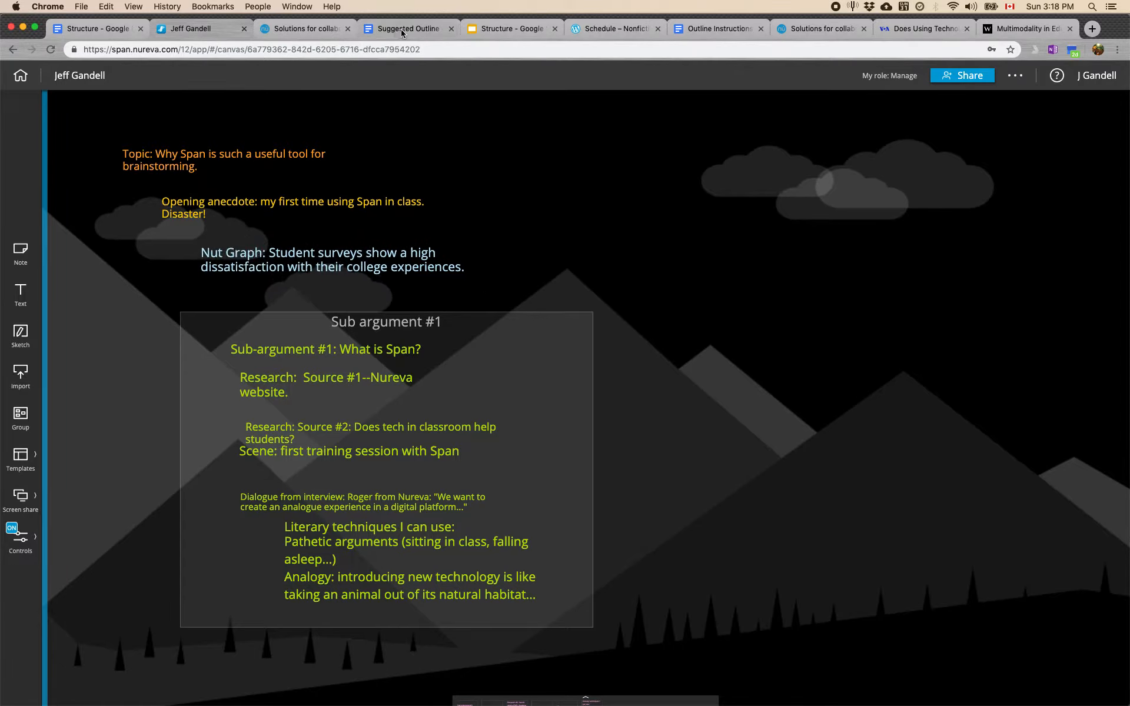
Step: Place the Suggested Outline document's tab beside the canvas tab and highlight the main-argument instruction in outline item 1
{"action": "left_click_drag", "start_coordinate": [400, 32], "coordinate": [310, 33]}
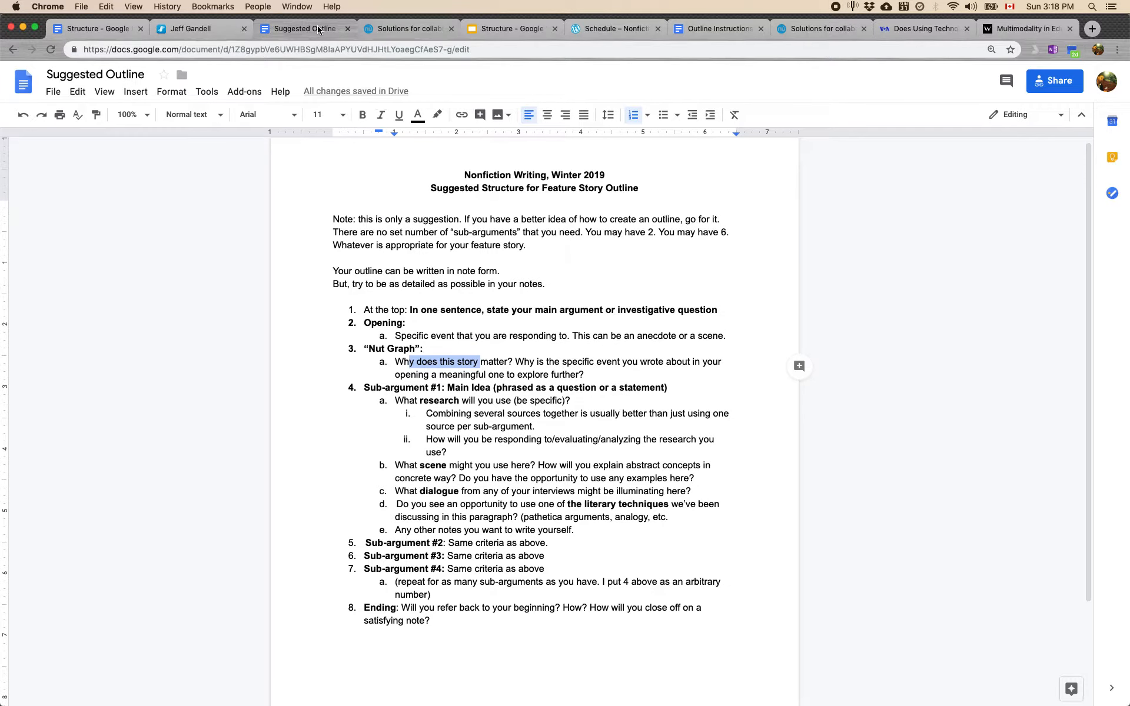
{"action": "left_click", "coordinate": [383, 31]}
{"action": "left_click", "coordinate": [311, 28]}
{"action": "left_click", "coordinate": [407, 313]}
{"action": "left_click_drag", "start_coordinate": [408, 312], "coordinate": [562, 310]}
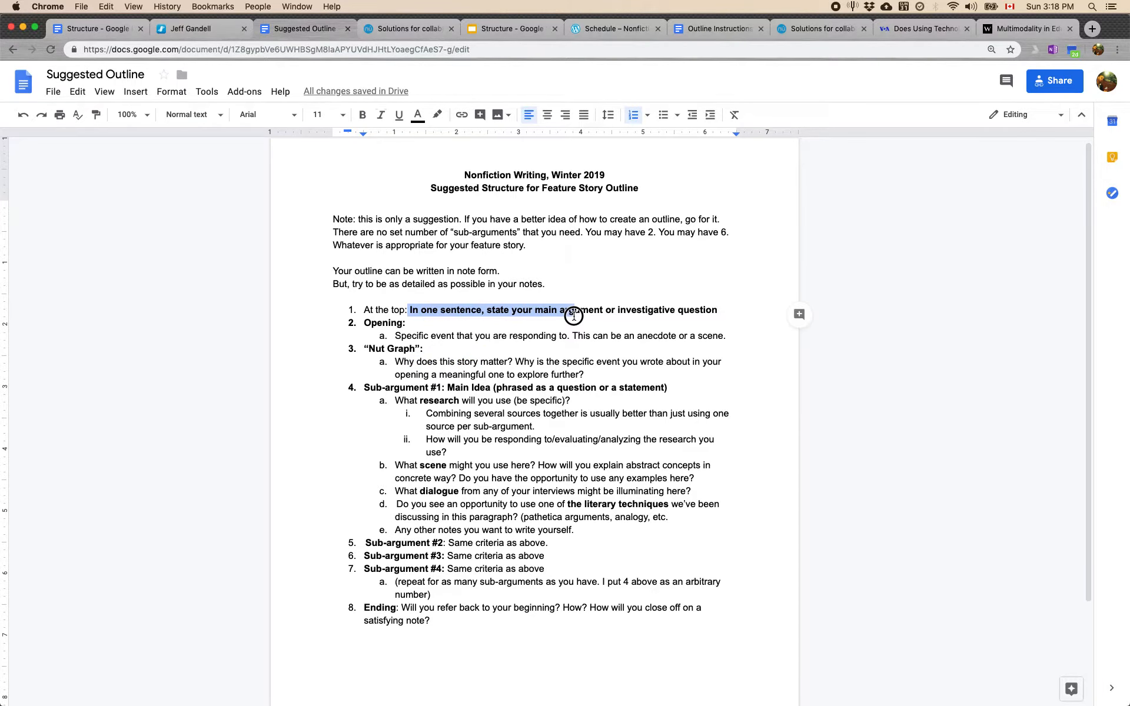
Step: Compare the canvas's Topic and Opening anecdote with the Suggested Outline, and highlight "Why does this story matter" under Nut Graph
{"action": "left_click", "coordinate": [213, 29]}
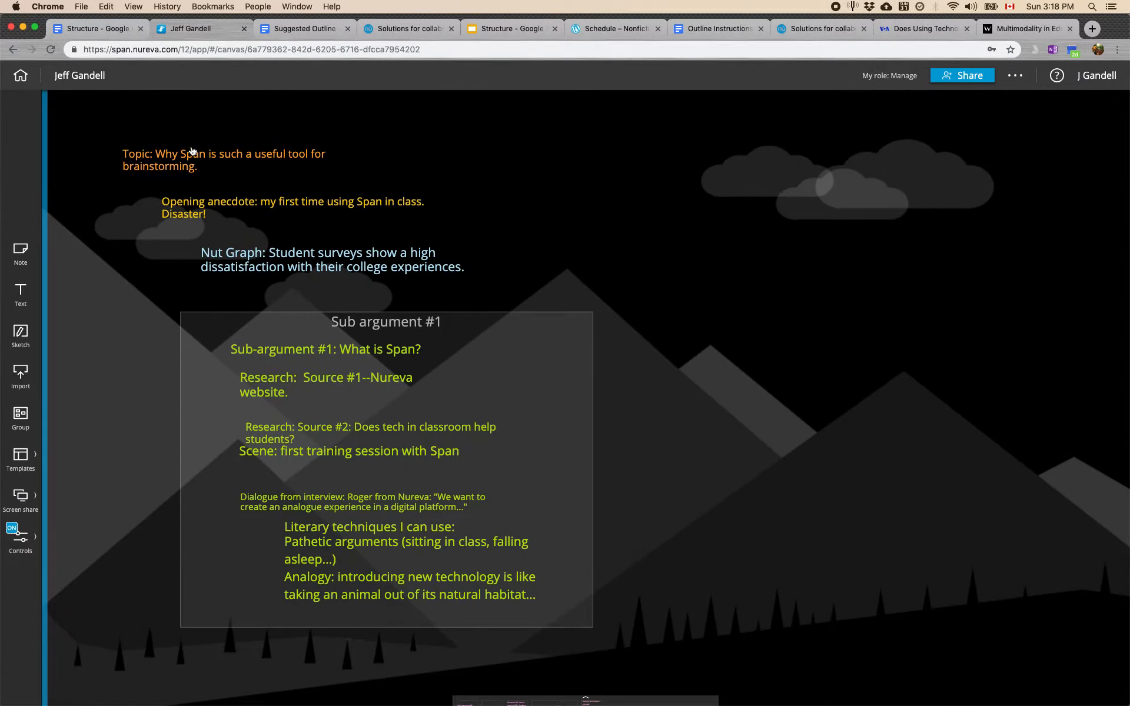
{"action": "left_click", "coordinate": [296, 31]}
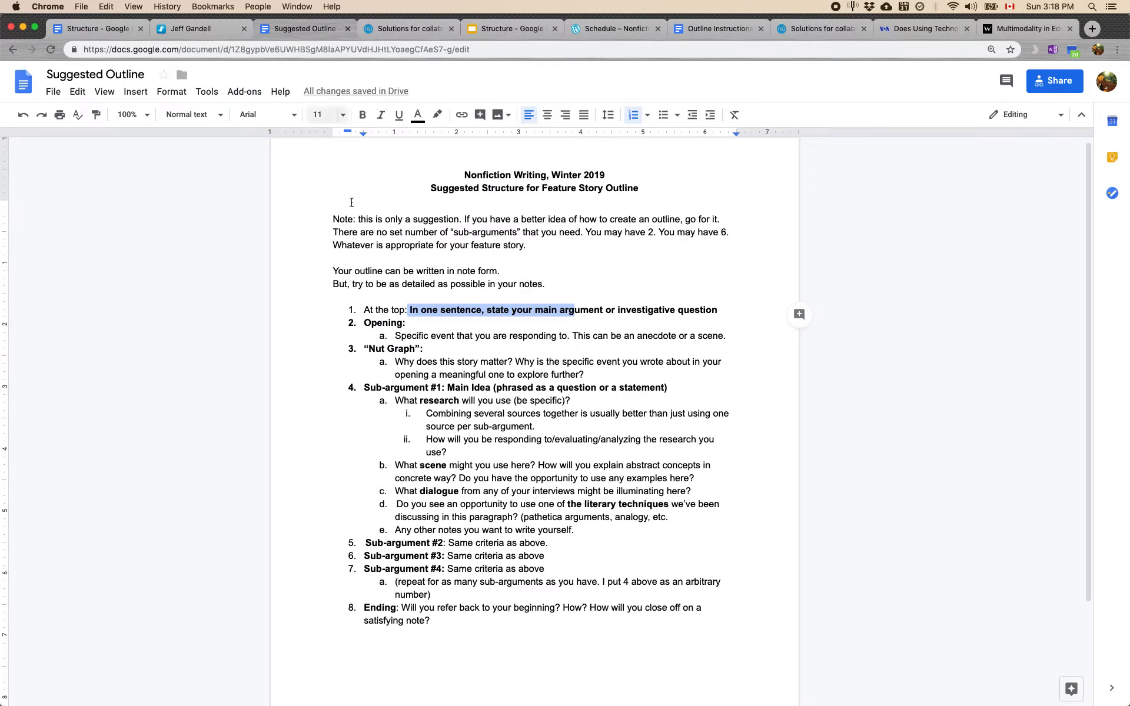
{"action": "left_click", "coordinate": [219, 31]}
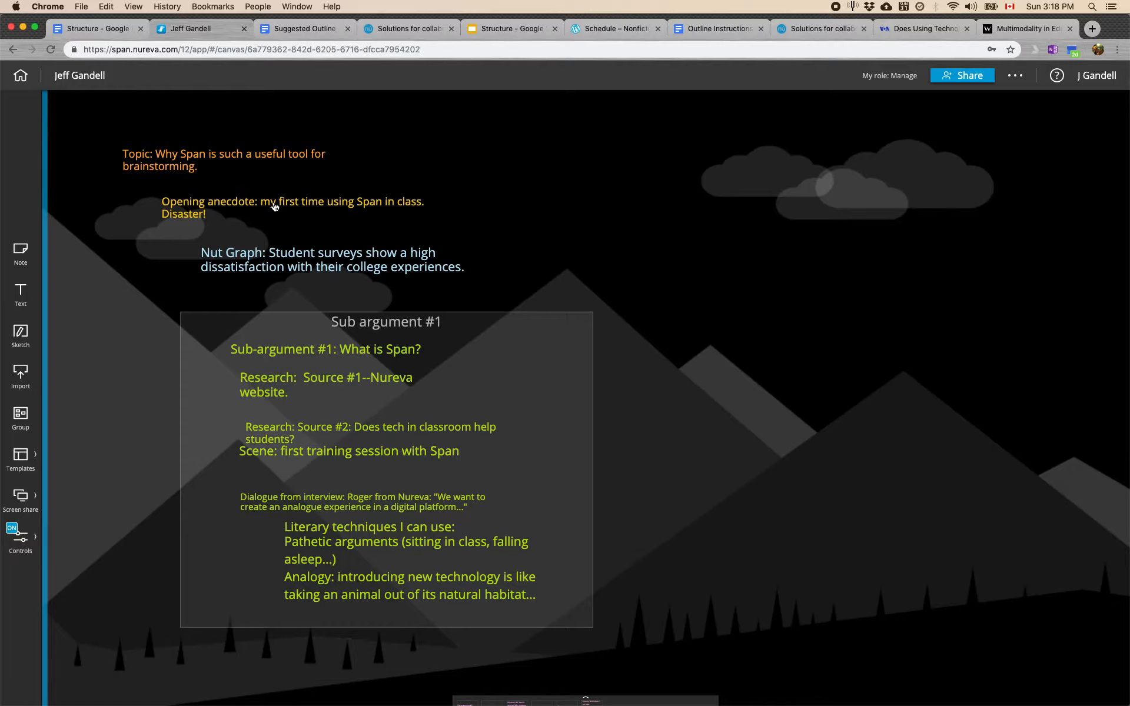
{"action": "left_click", "coordinate": [296, 27]}
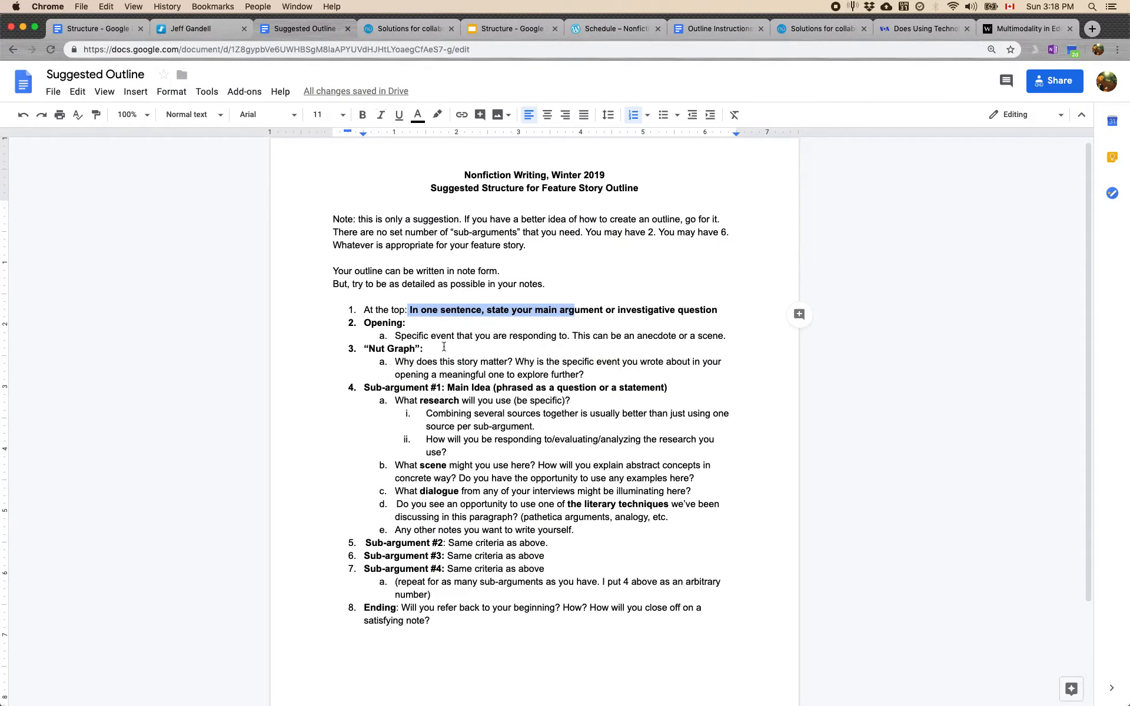
{"action": "left_click_drag", "start_coordinate": [395, 362], "coordinate": [508, 363]}
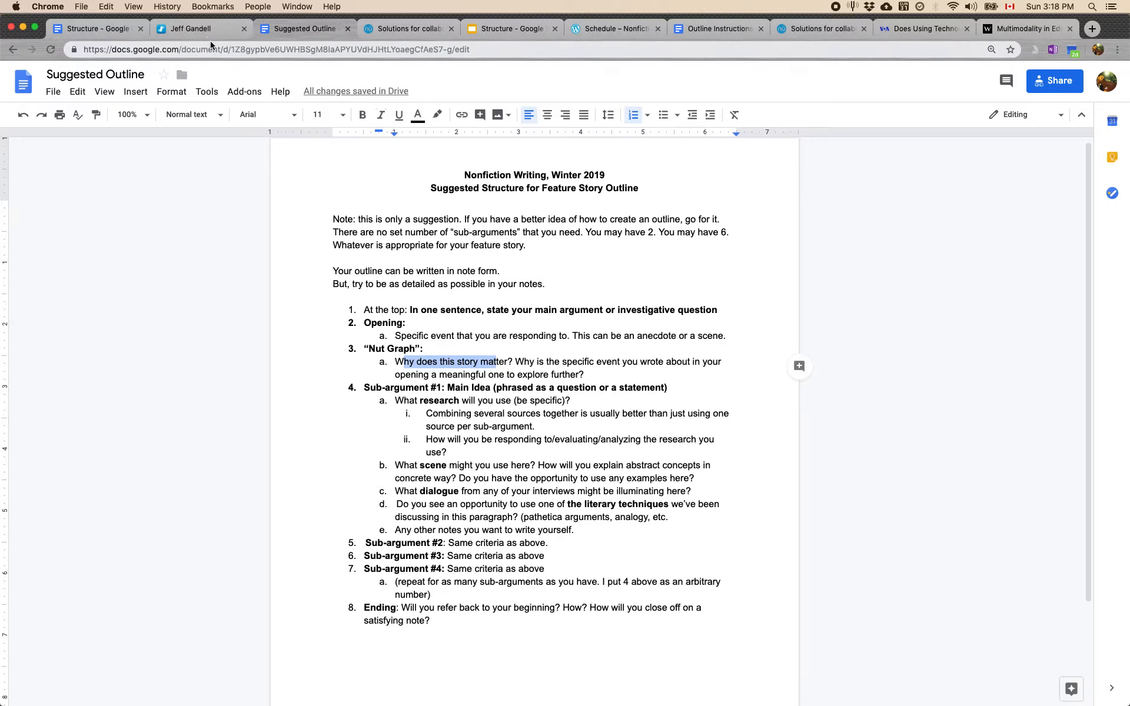
Step: Shift the Sub argument #1 group slightly to the right on the canvas and compare it with the Suggested Outline
{"action": "left_click", "coordinate": [199, 30]}
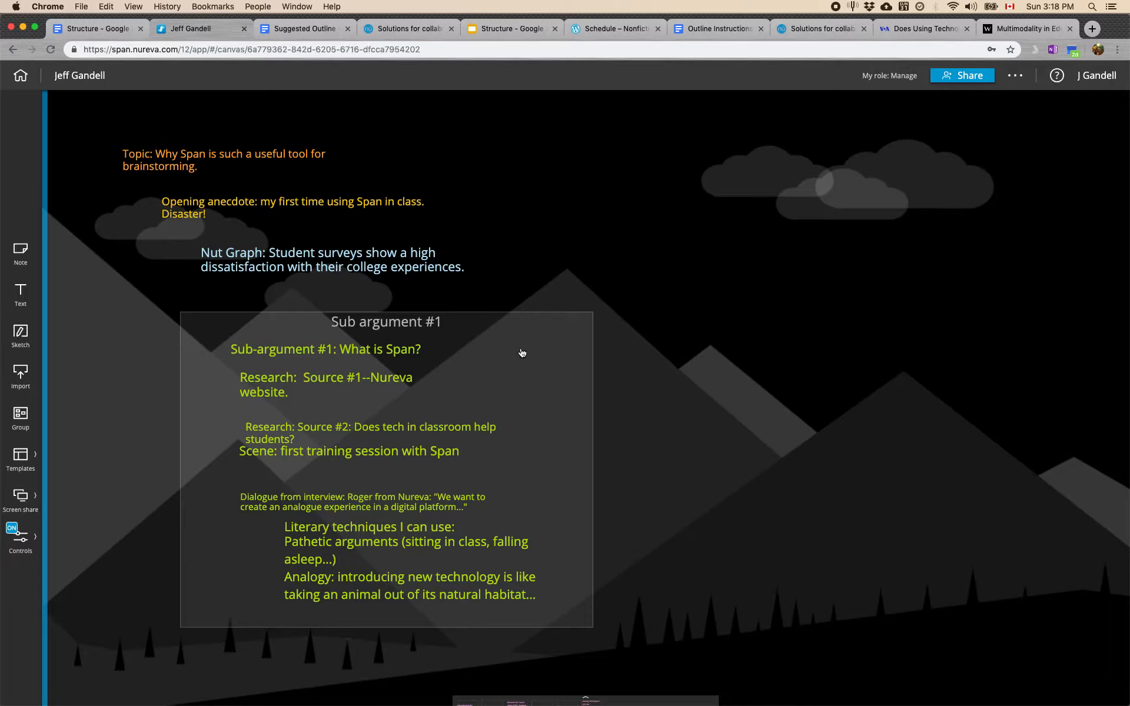
{"action": "mouse_move", "coordinate": [474, 332]}
{"action": "left_mouse_down"}
{"action": "mouse_move", "coordinate": [497, 317]}
{"action": "mouse_move", "coordinate": [486, 334]}
{"action": "left_mouse_up"}
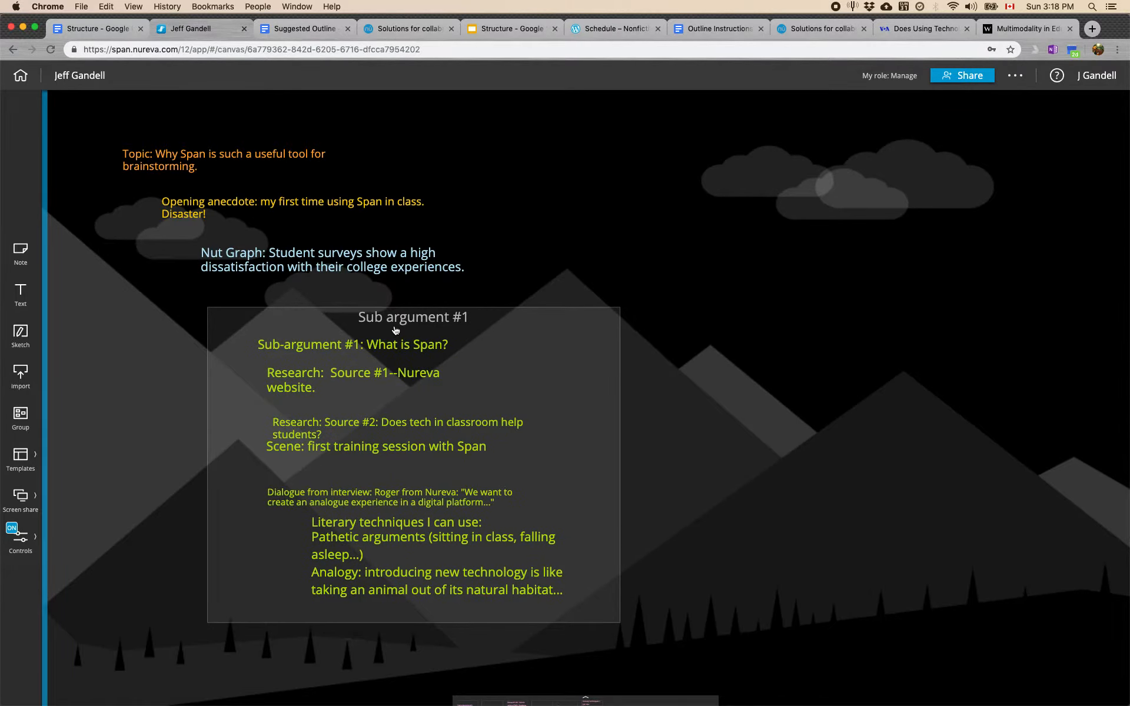
{"action": "left_click", "coordinate": [271, 33]}
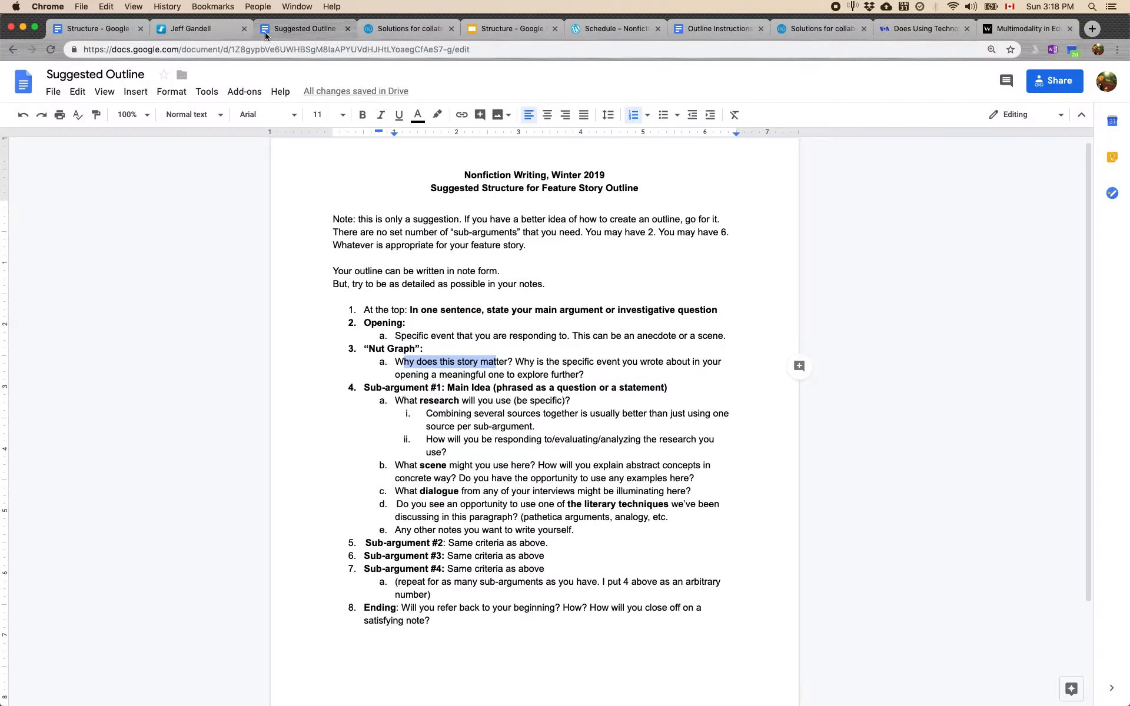
{"action": "left_click", "coordinate": [230, 30]}
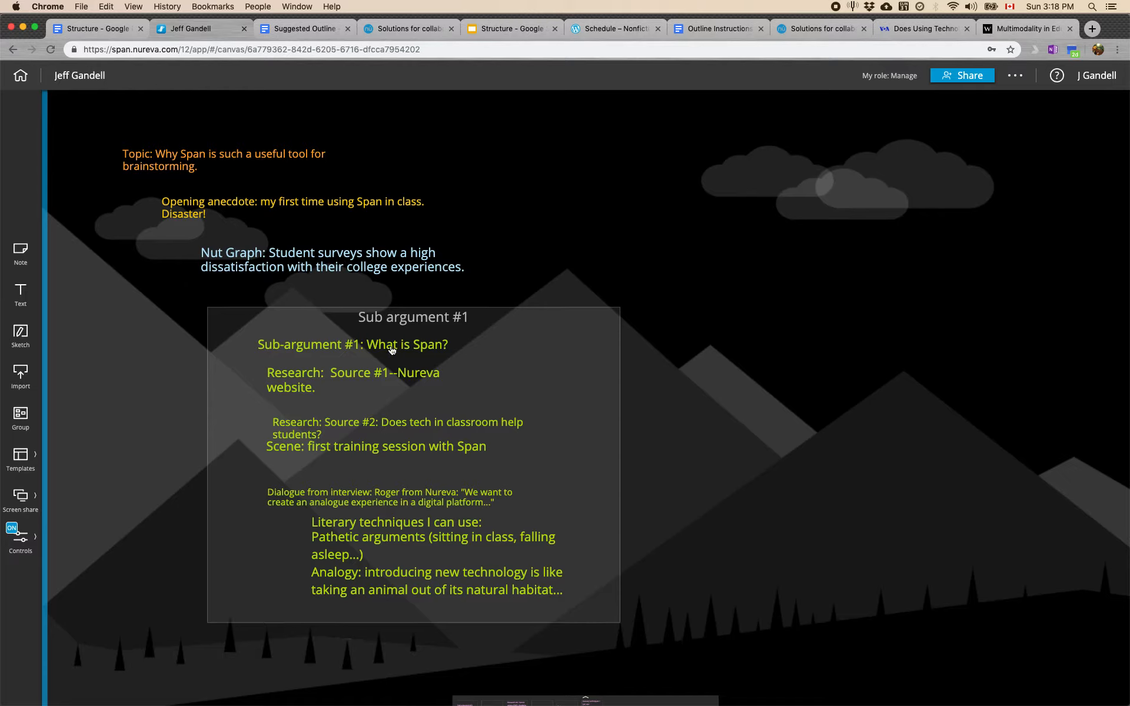
{"action": "left_click", "coordinate": [306, 377]}
{"action": "left_click", "coordinate": [508, 377]}
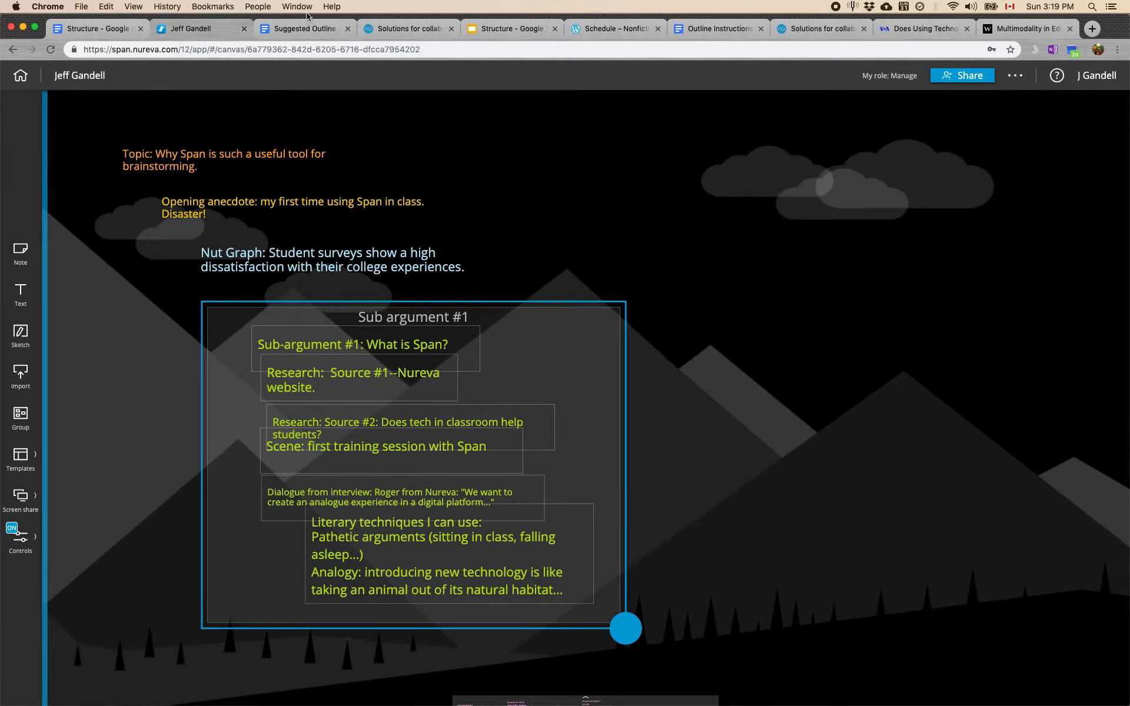
Step: Copy the web address of the Nureva home page
{"action": "left_click", "coordinate": [389, 29]}
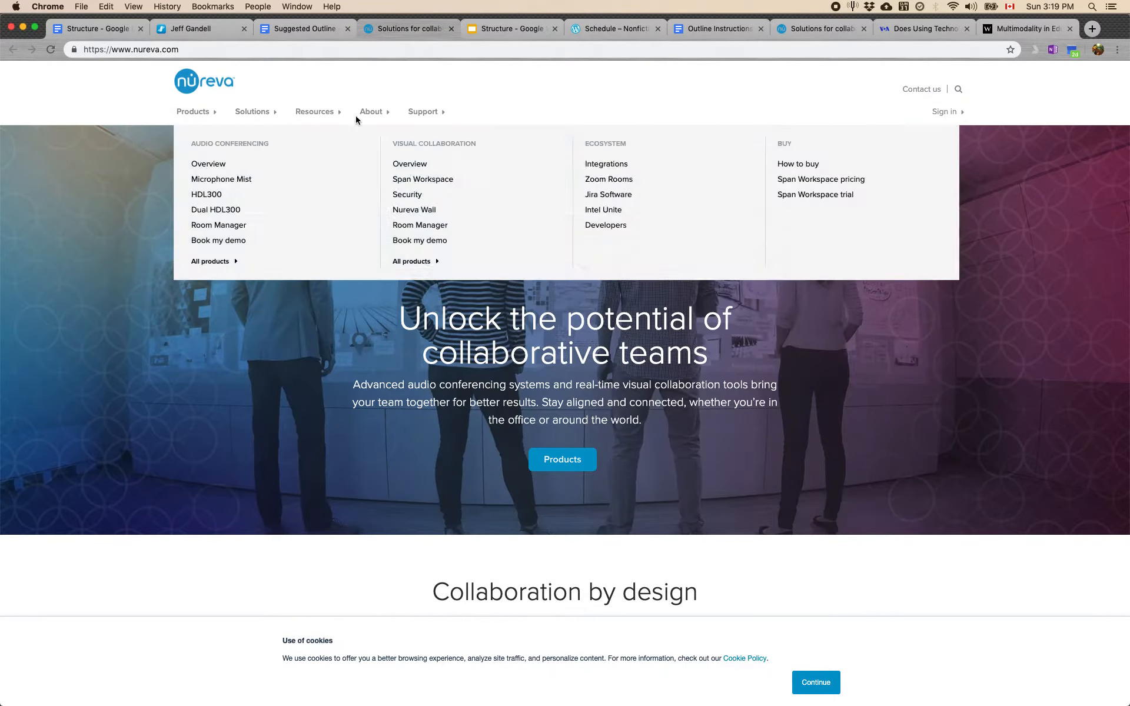
{"action": "left_click", "coordinate": [147, 47]}
{"action": "key", "text": "super+c"}
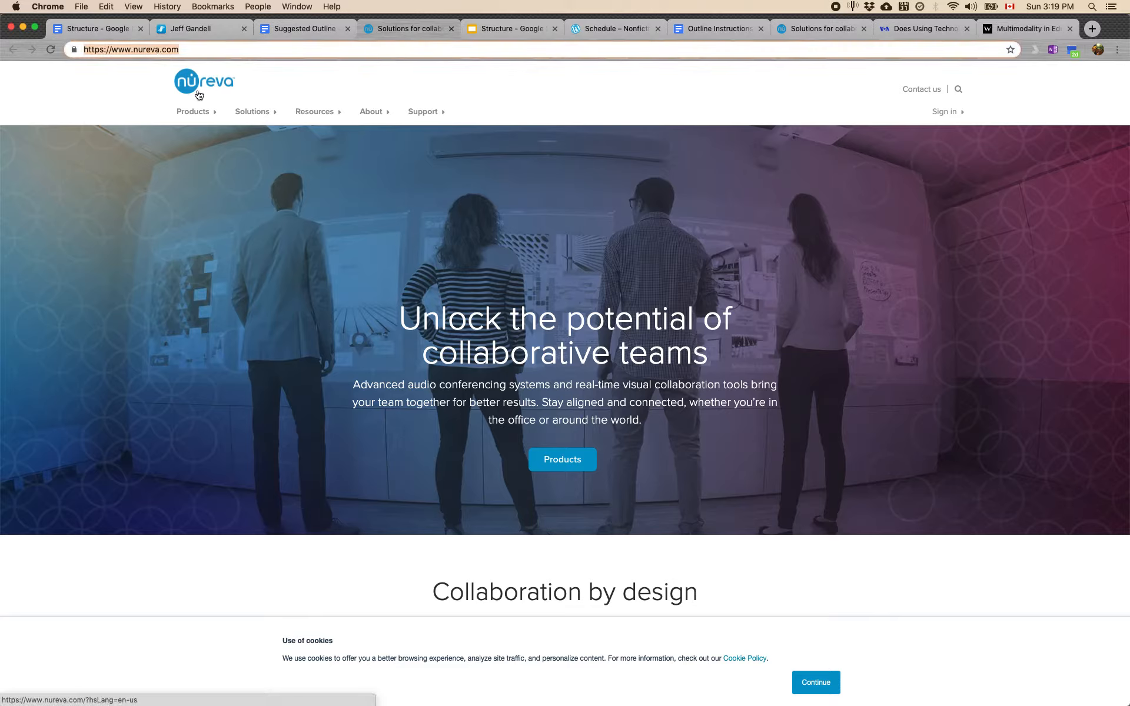
{"action": "left_click", "coordinate": [189, 30]}
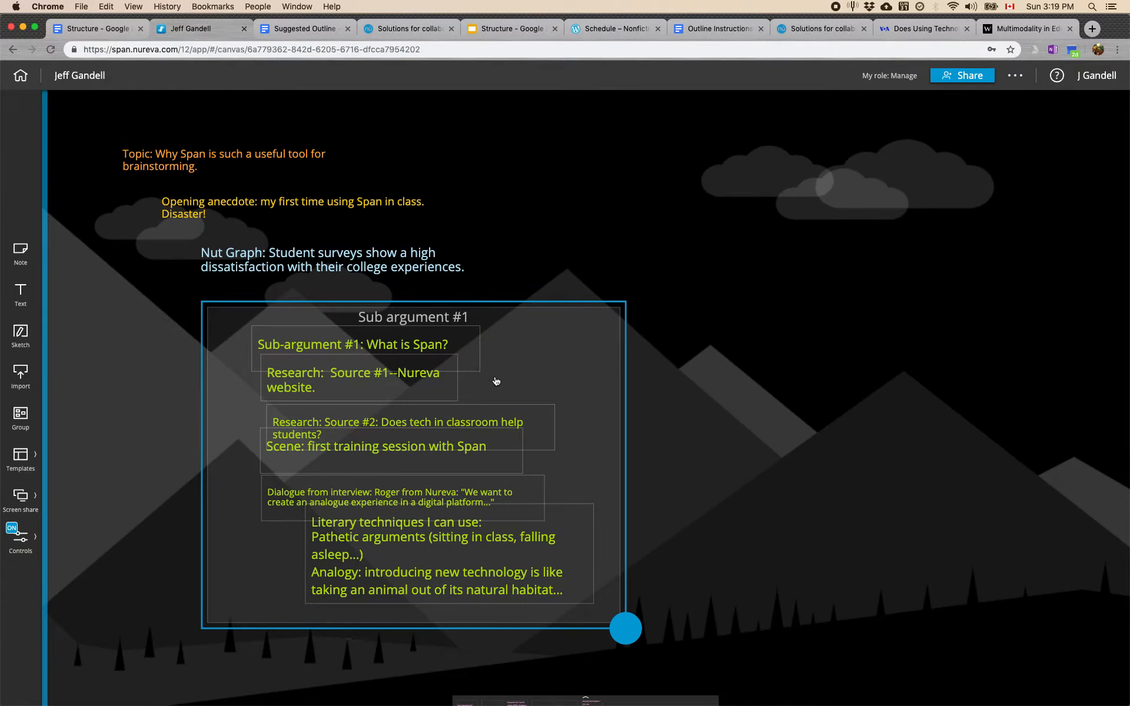
{"action": "left_click", "coordinate": [409, 385]}
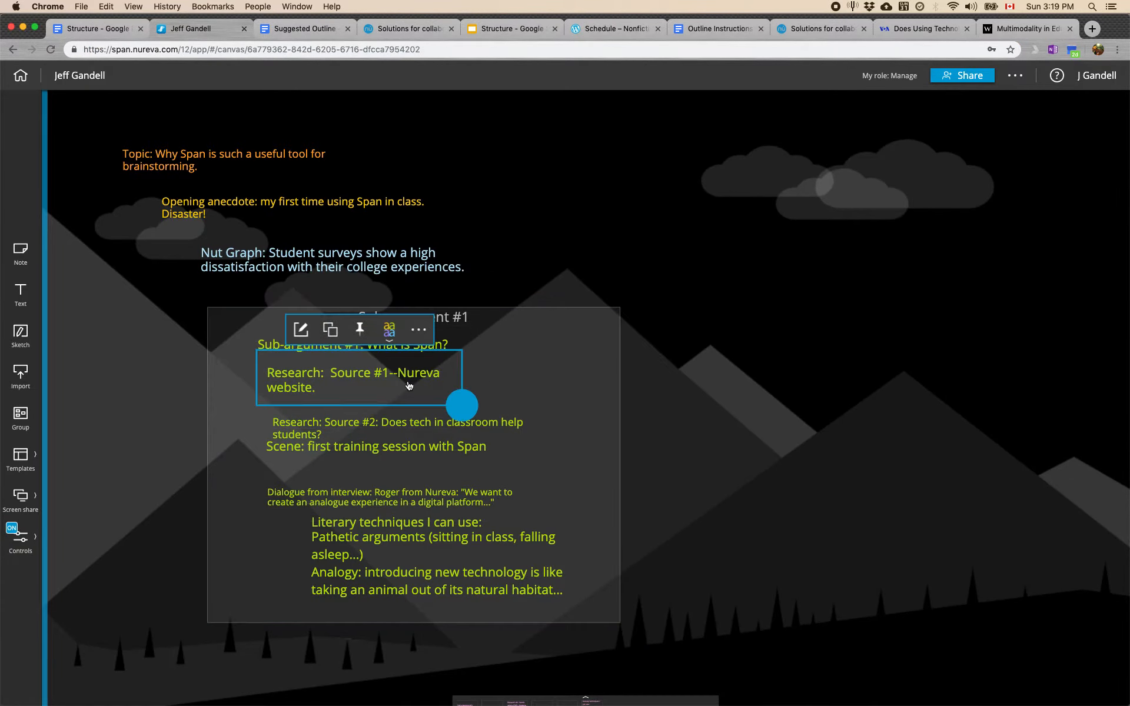
{"action": "left_click", "coordinate": [418, 331]}
{"action": "left_click", "coordinate": [371, 486]}
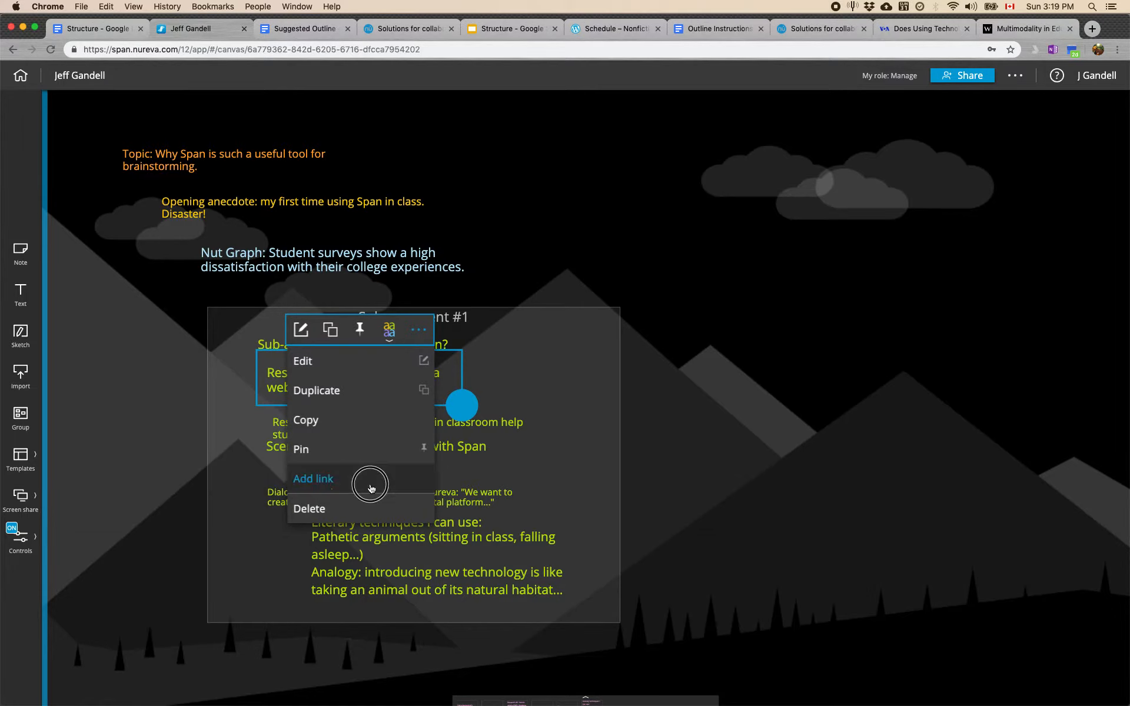
{"action": "key", "text": "super+v"}
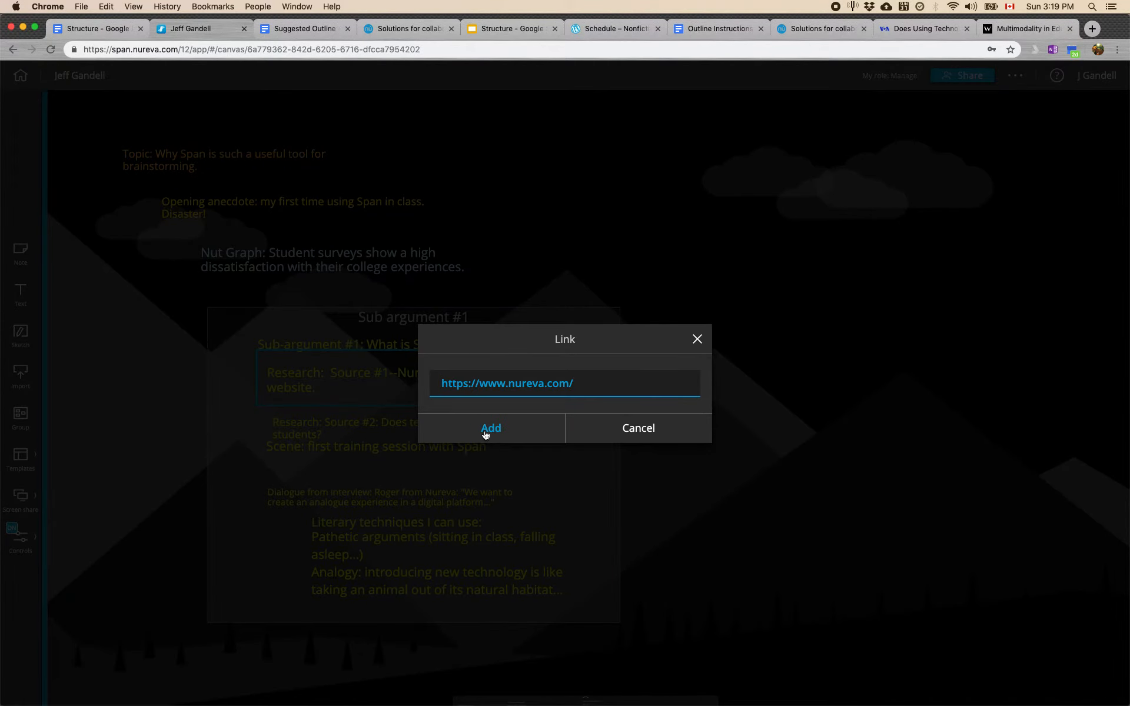
{"action": "left_click", "coordinate": [489, 428]}
{"action": "left_click", "coordinate": [539, 380]}
Step: Test the link on the Research: Source #1 text, then close the page it opens
{"action": "left_click", "coordinate": [329, 388]}
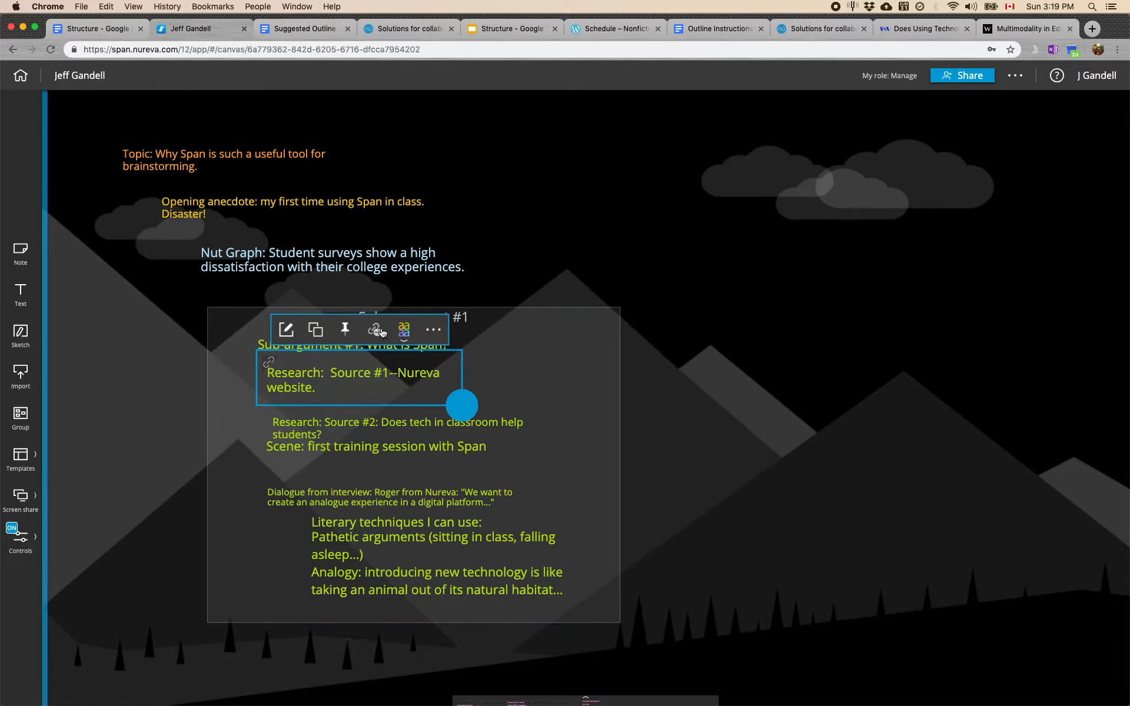
{"action": "left_click", "coordinate": [372, 333]}
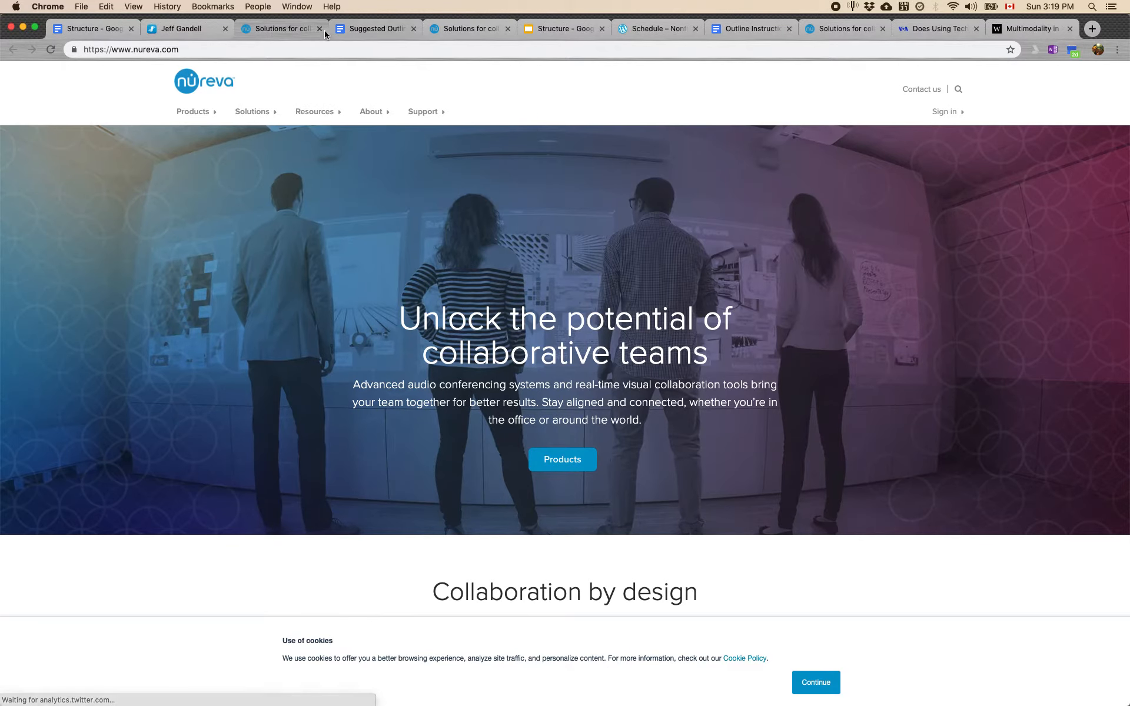
{"action": "left_click", "coordinate": [320, 28]}
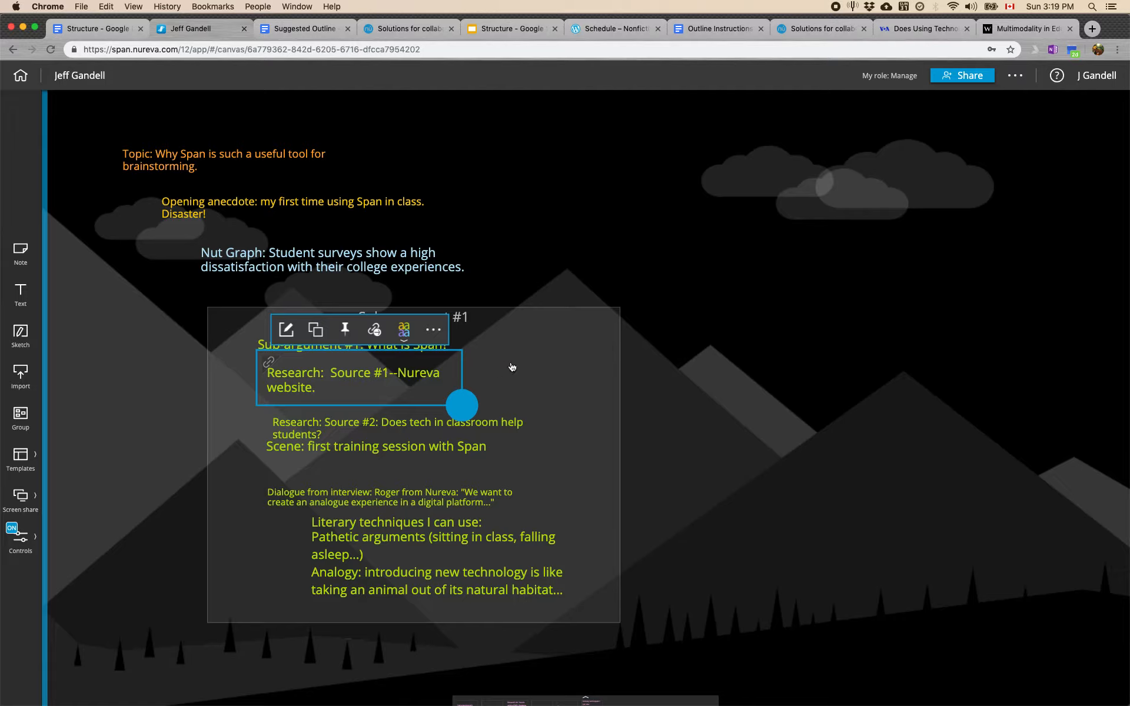
Step: Separate the overlapping "Research: Source #2" and "Scene: first training session with Span" texts in the Sub argument #1 group
{"action": "left_click_drag", "start_coordinate": [380, 443], "coordinate": [374, 458]}
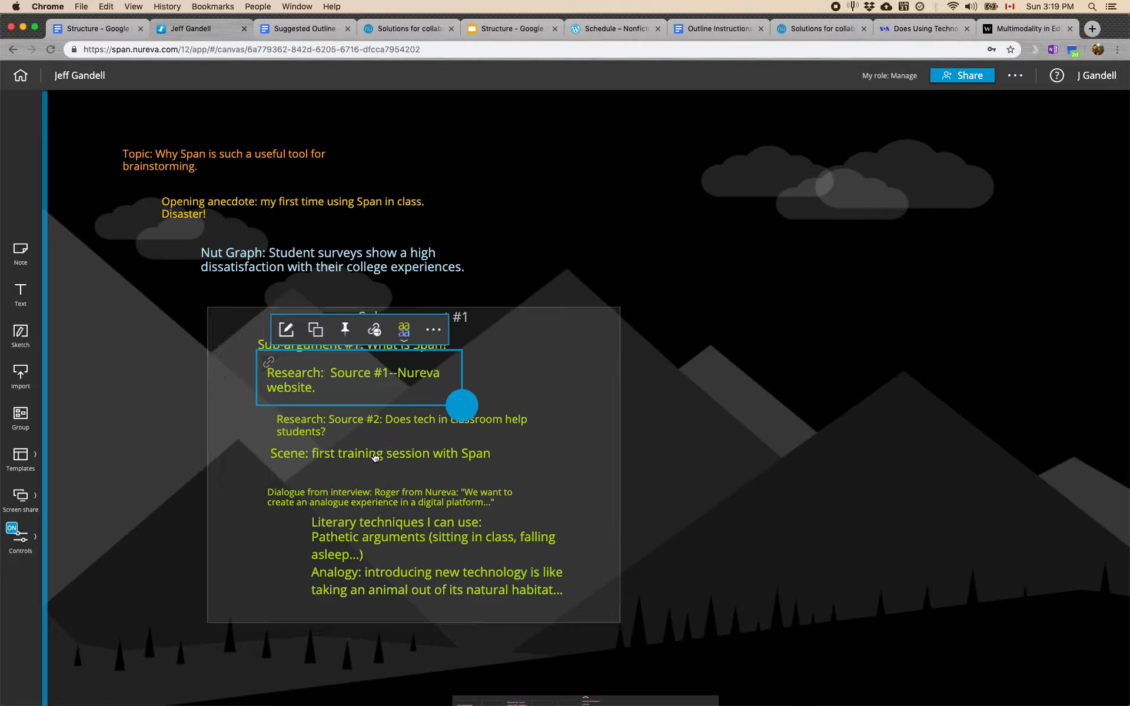
Step: Copy the address of the VOA article on classroom technology and return to the selected Research: Source #2 text
{"action": "left_click", "coordinate": [349, 424]}
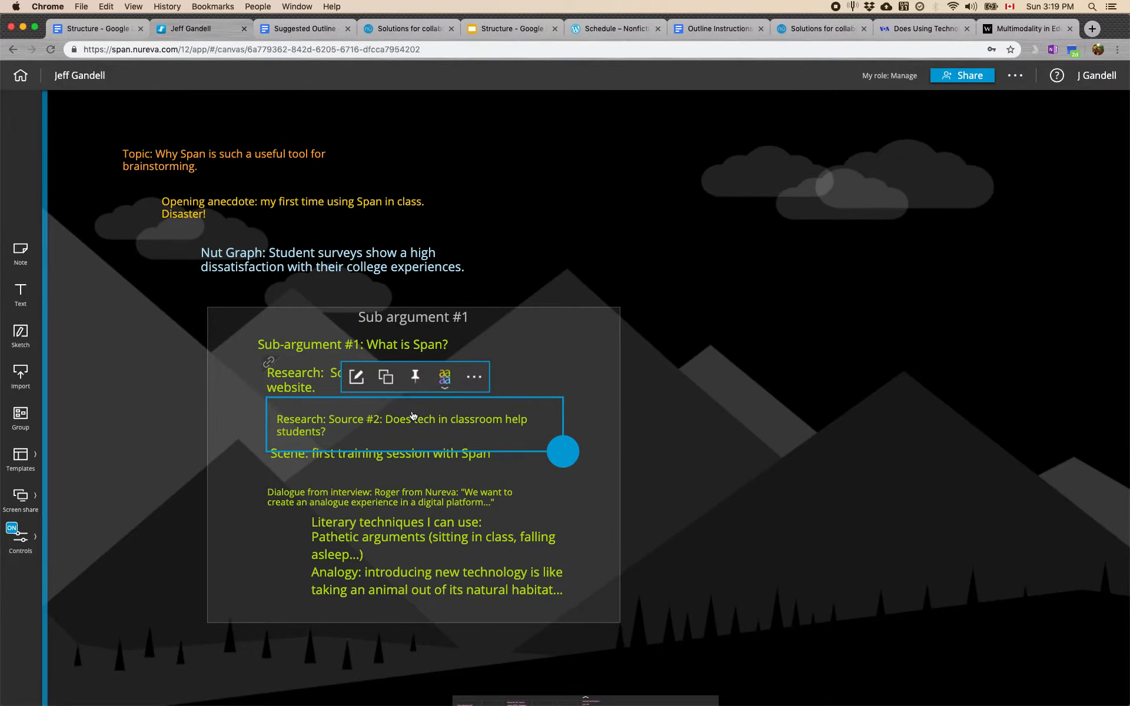
{"action": "left_click", "coordinate": [892, 34]}
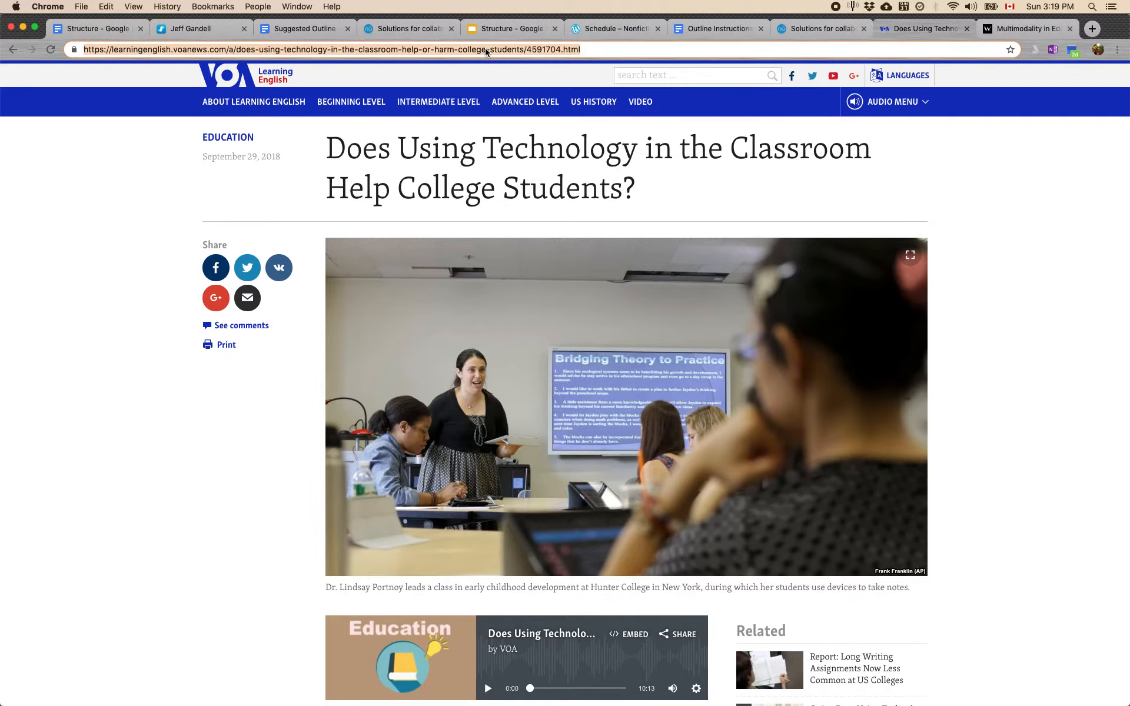
{"action": "left_click", "coordinate": [215, 27]}
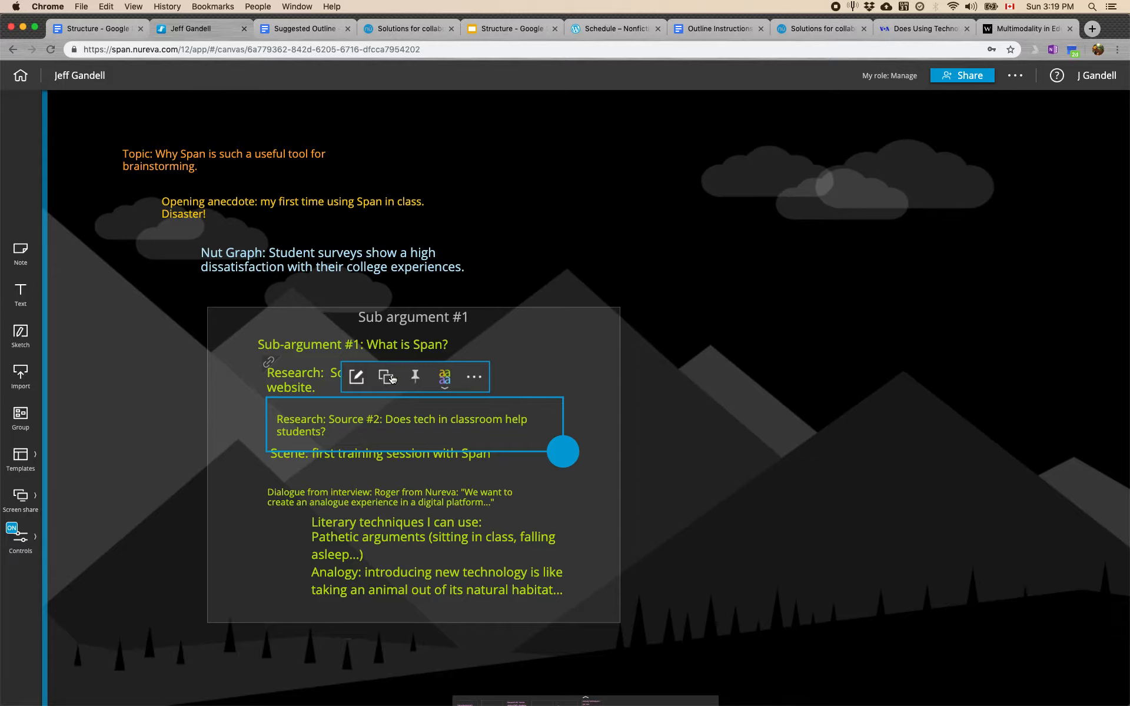
Step: Link the "Research: Source #2: Does tech in classroom help students?" text to the copied VOA article address
{"action": "left_click", "coordinate": [474, 377]}
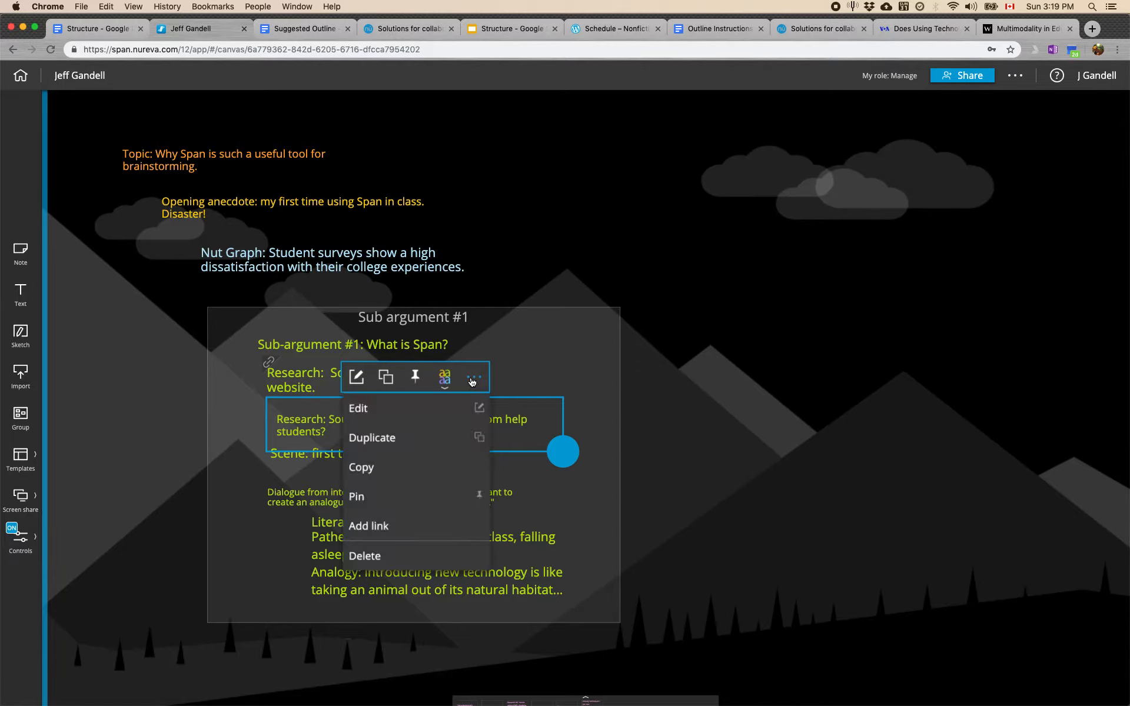
{"action": "left_click", "coordinate": [434, 524]}
{"action": "key", "text": "super+v"}
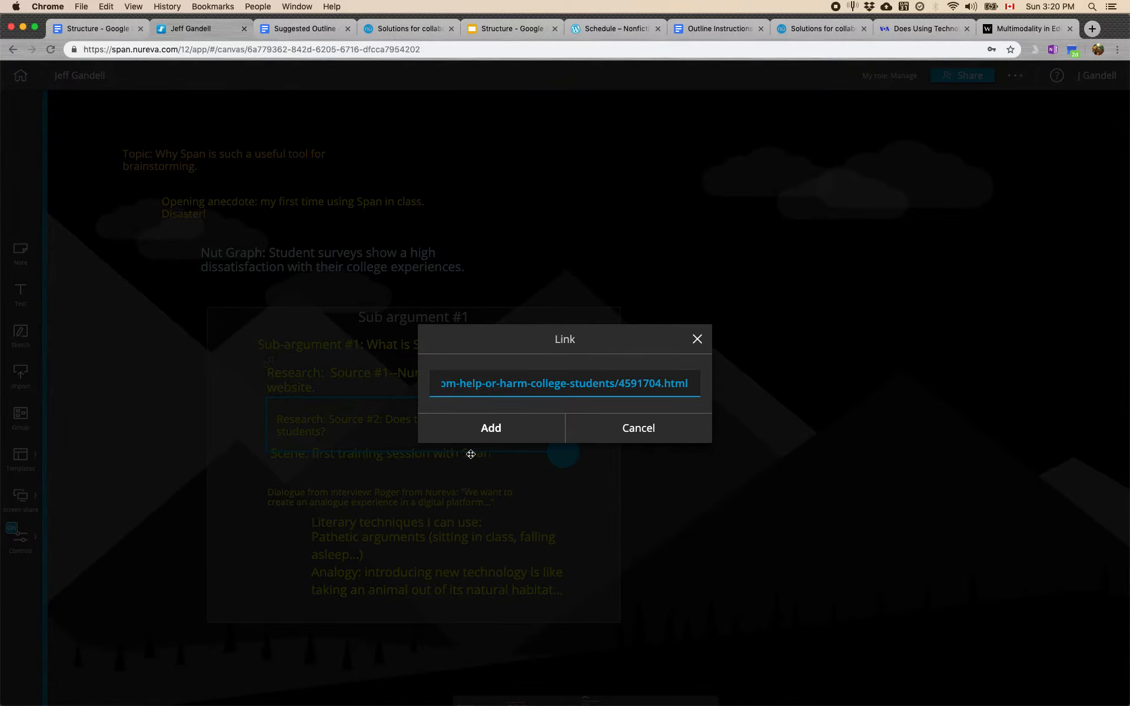
{"action": "left_click", "coordinate": [487, 428]}
Step: Nudge the interview dialogue text up slightly, closer to the Scene text in the Sub argument #1 group
{"action": "left_click", "coordinate": [295, 469]}
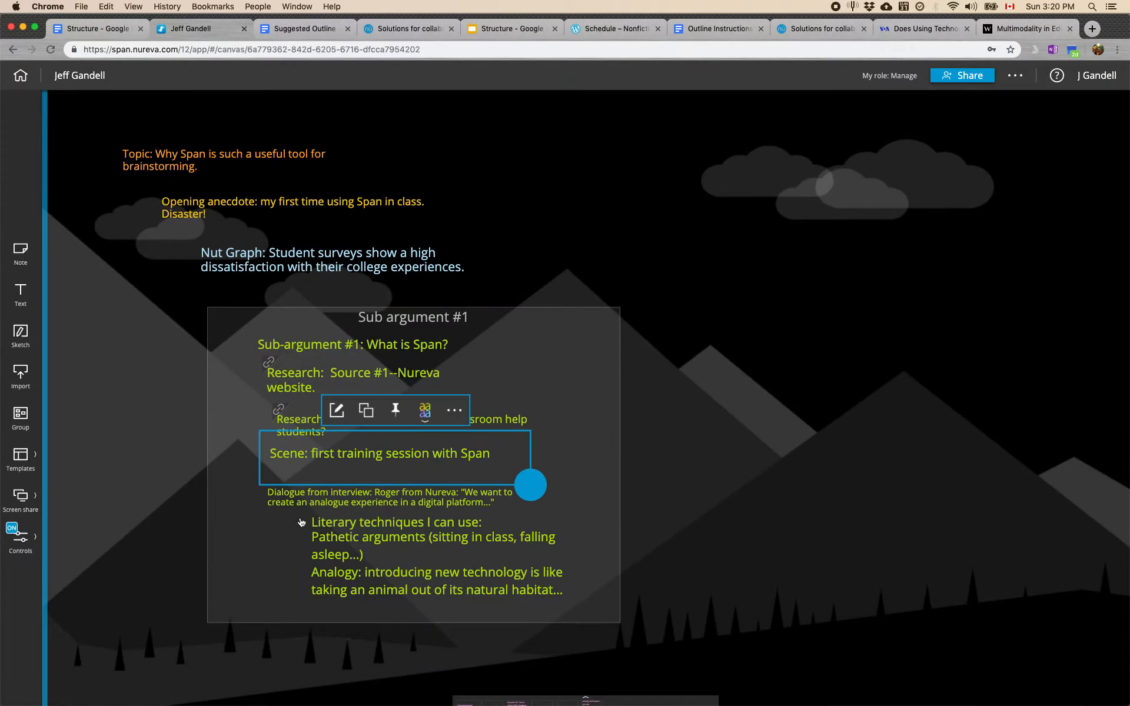
{"action": "left_click", "coordinate": [280, 532]}
{"action": "left_click", "coordinate": [294, 494]}
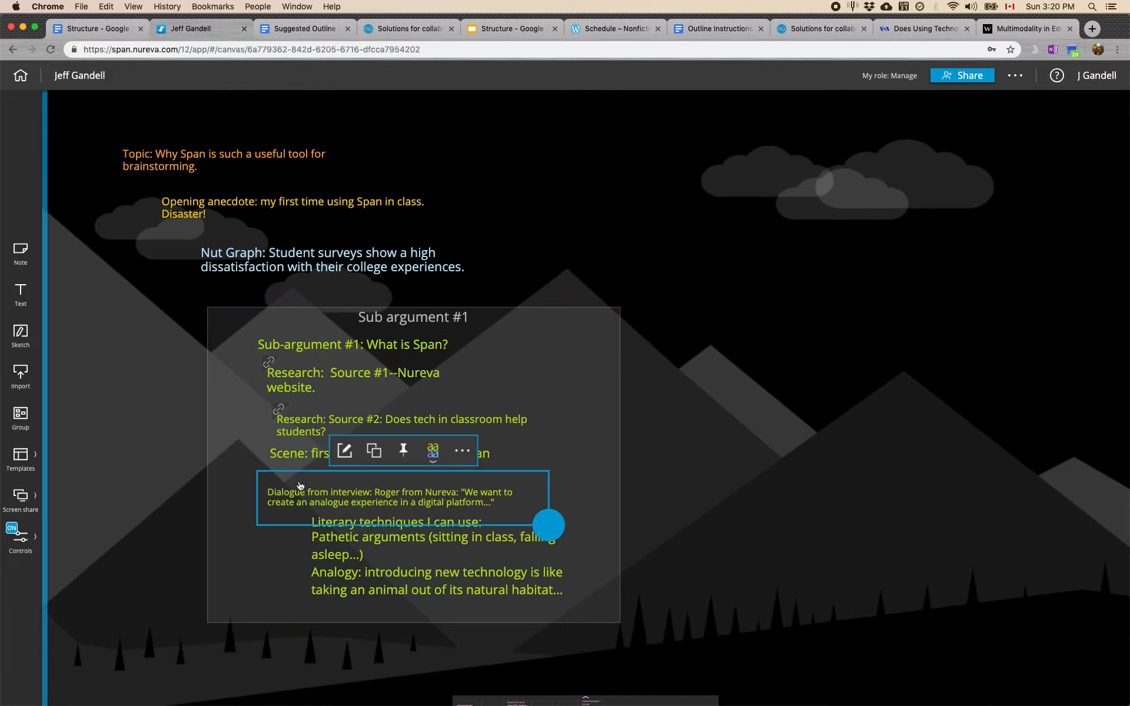
{"action": "left_click", "coordinate": [294, 494]}
{"action": "left_click", "coordinate": [281, 559]}
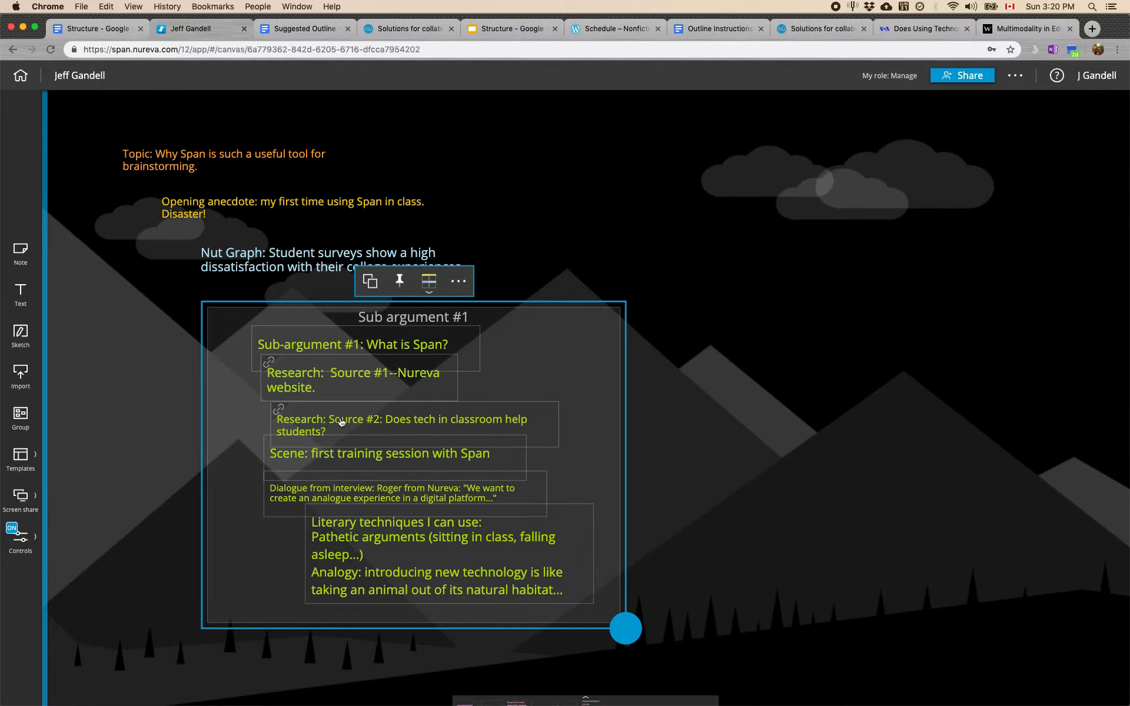
Step: Review the Sub-argument #1 requirements in the Suggested Outline document, return to the Span canvas and deselect the group
{"action": "left_click", "coordinate": [331, 27]}
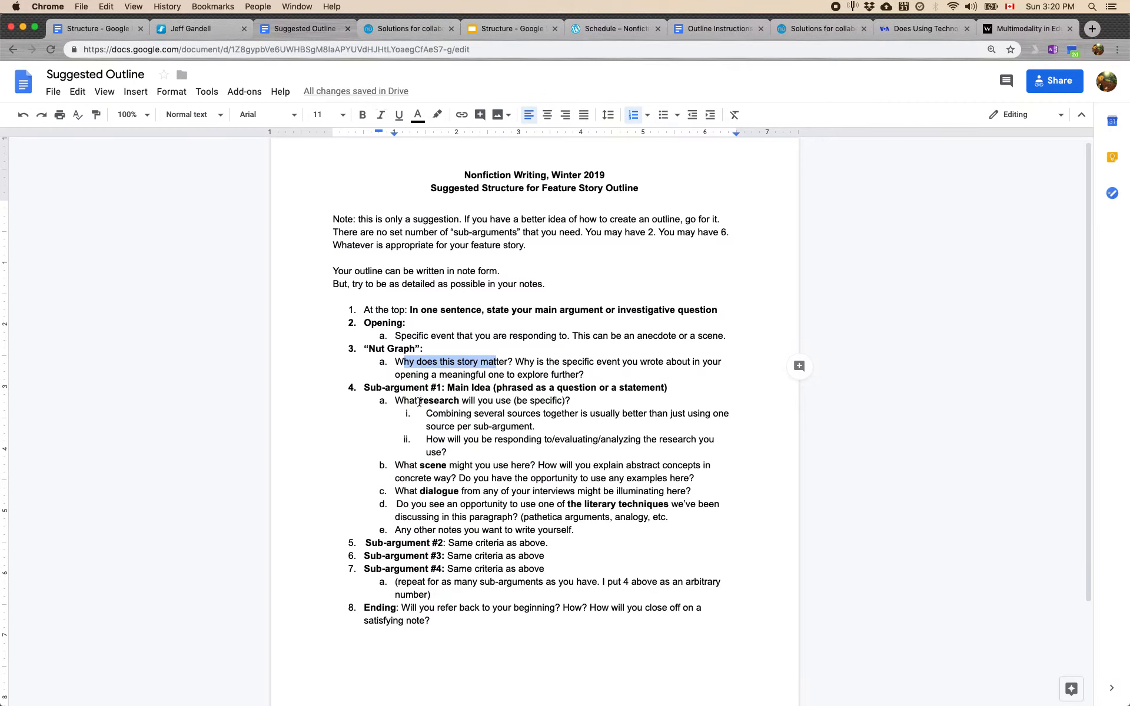
{"action": "left_click", "coordinate": [419, 402]}
{"action": "left_click", "coordinate": [436, 504]}
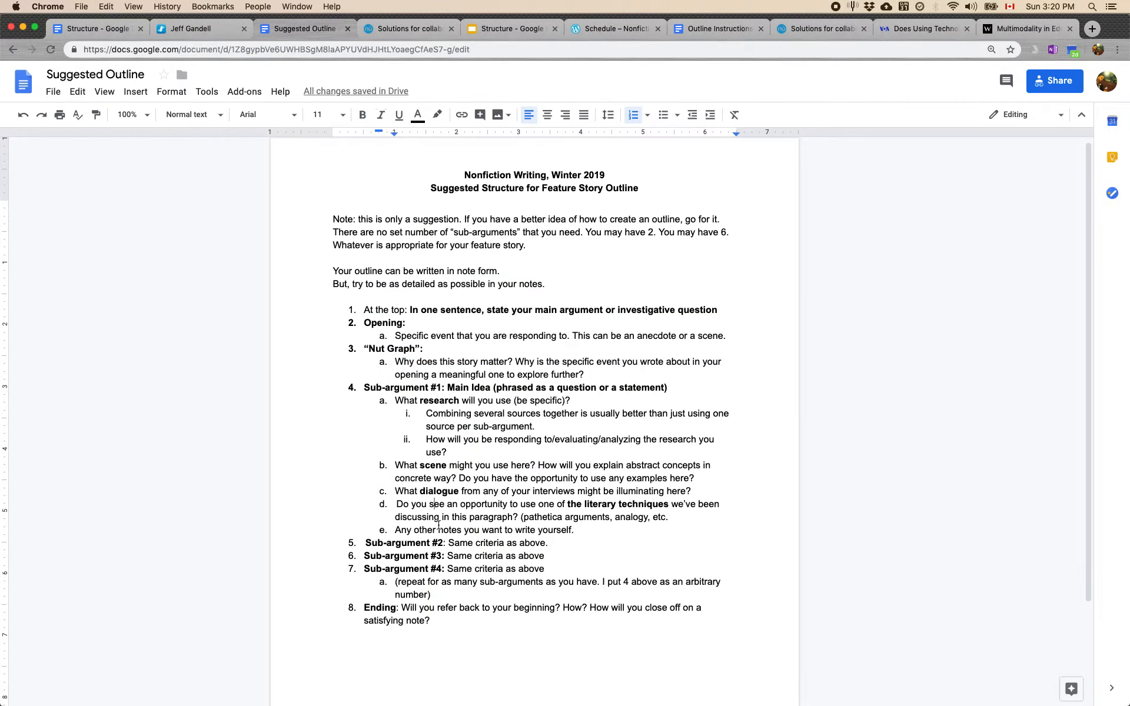
{"action": "left_click", "coordinate": [189, 33]}
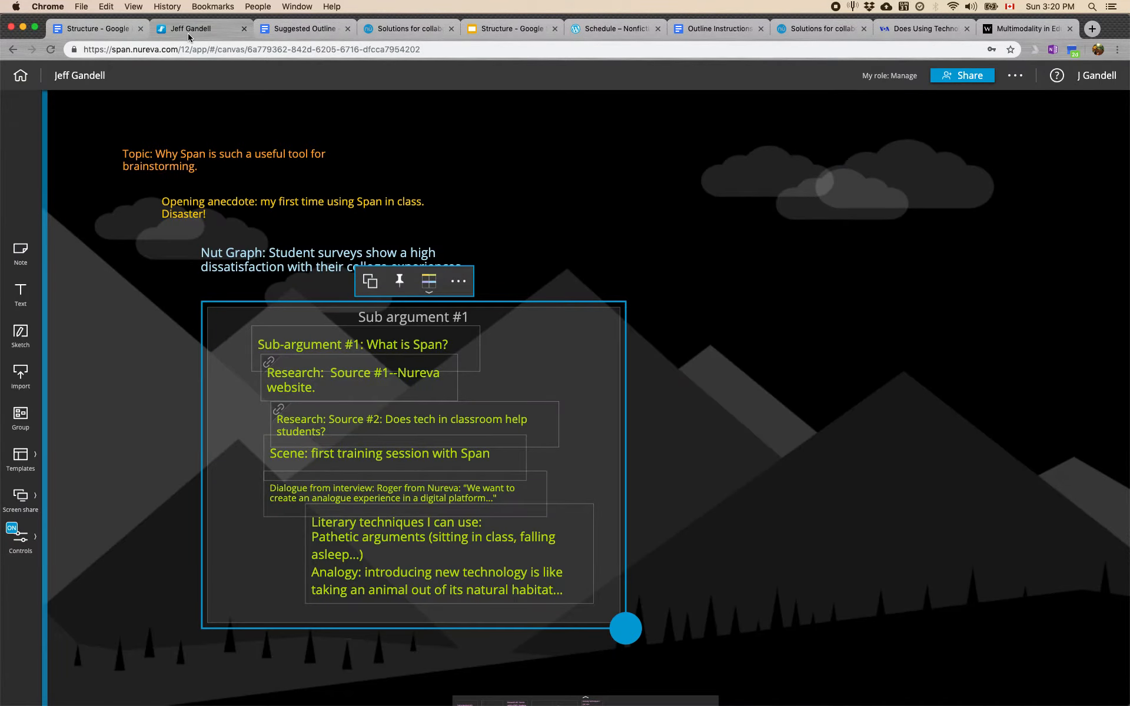
{"action": "left_click", "coordinate": [153, 461]}
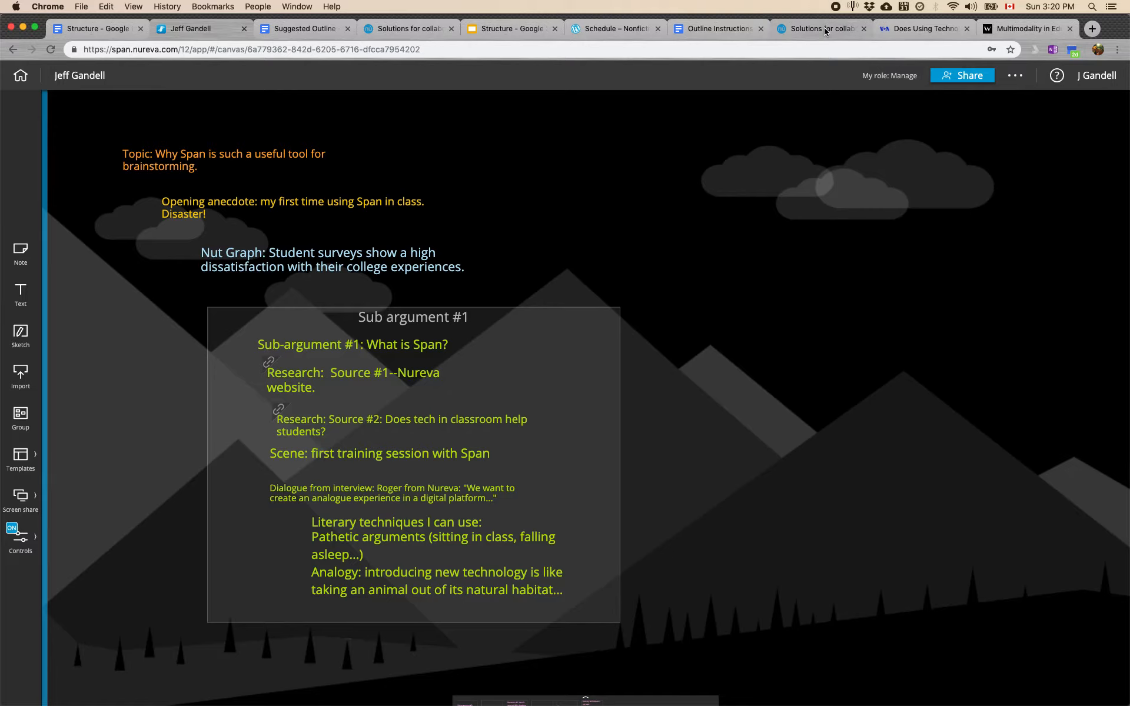
Step: Save the classroom photo from the VOA article as a JPEG image
{"action": "left_click", "coordinate": [913, 28]}
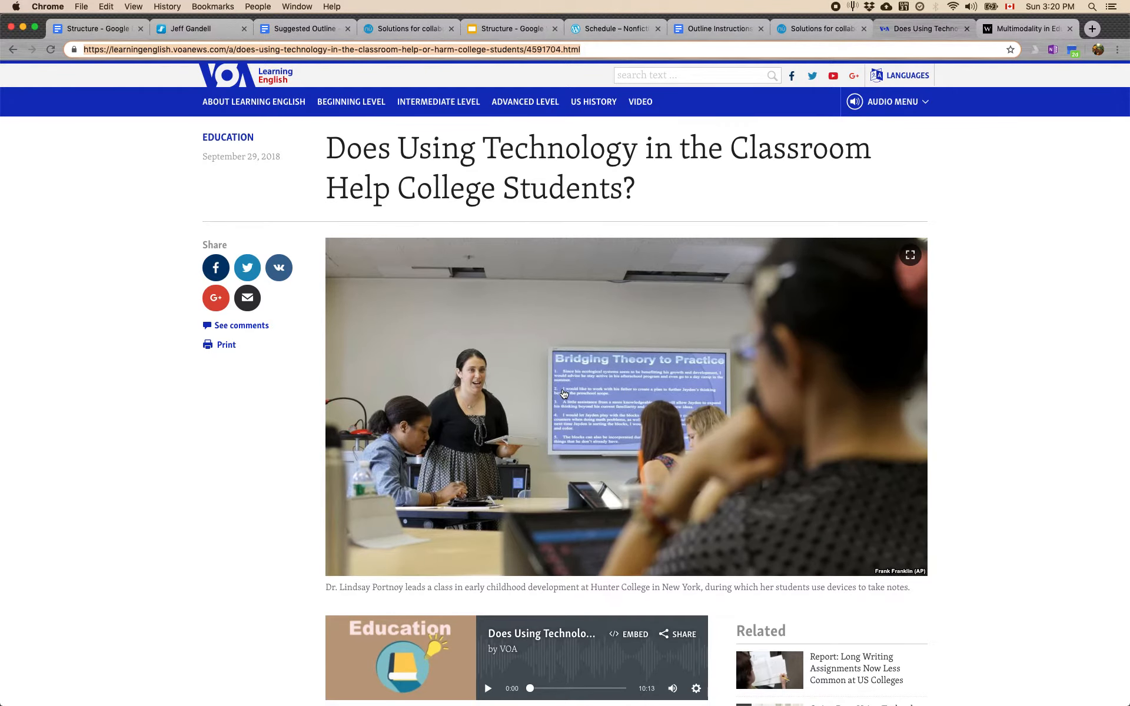
{"action": "right_click", "coordinate": [577, 361]}
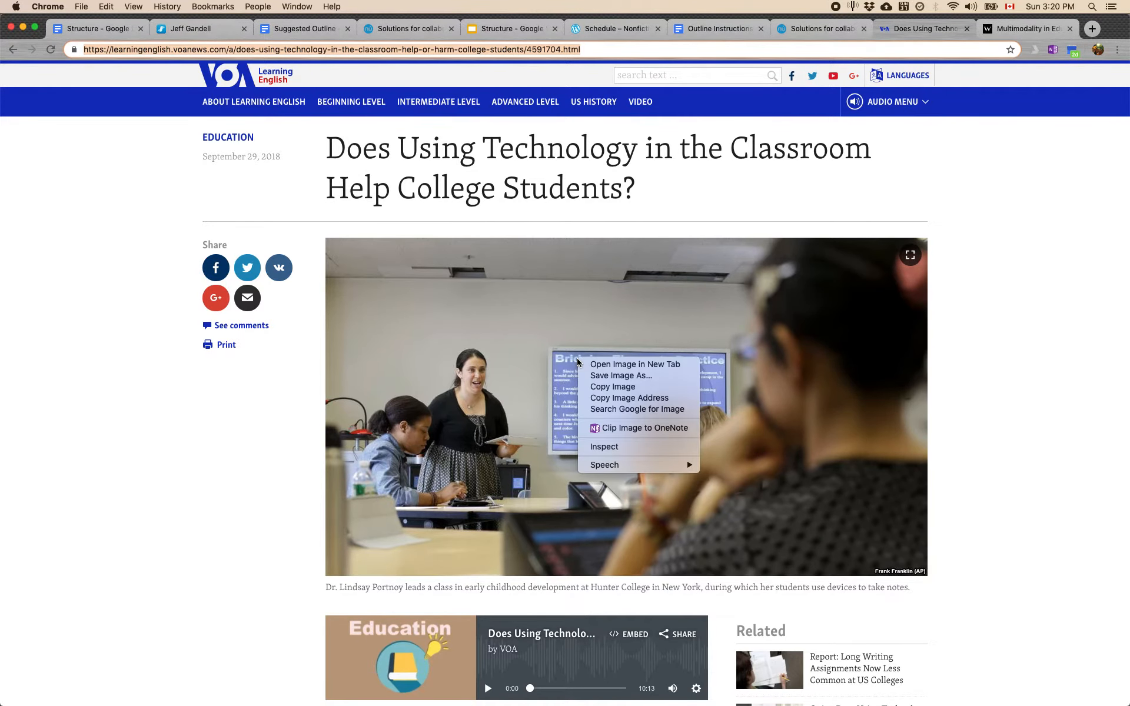
{"action": "left_click", "coordinate": [622, 376]}
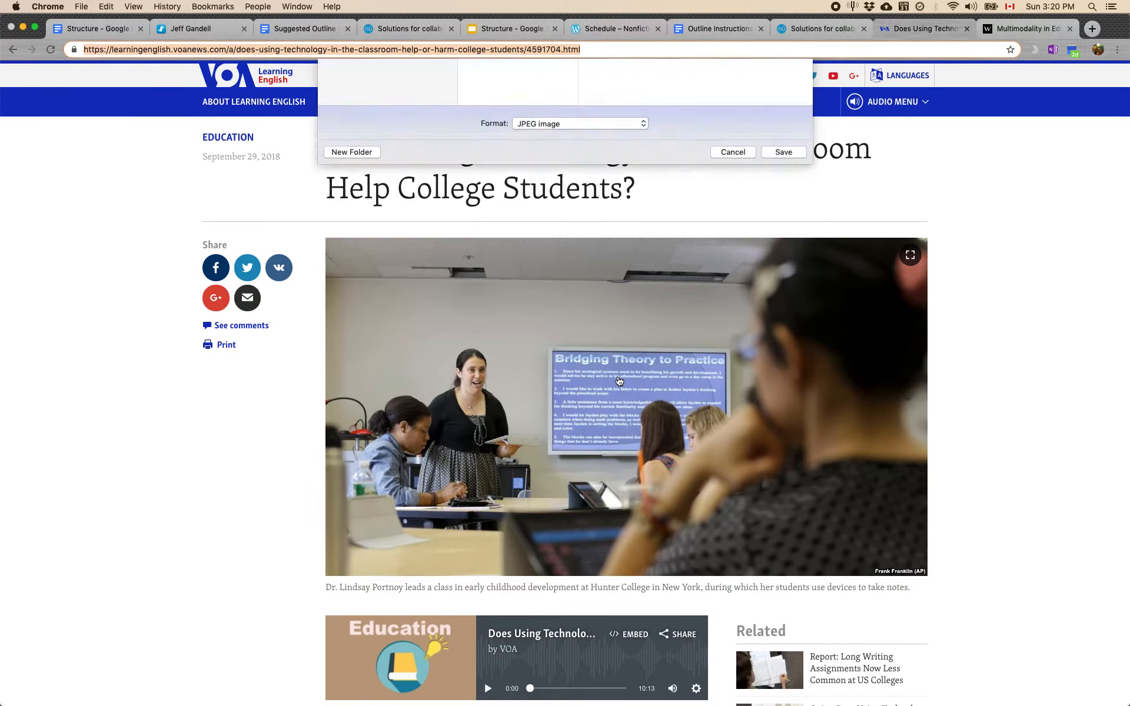
{"action": "left_click", "coordinate": [797, 391]}
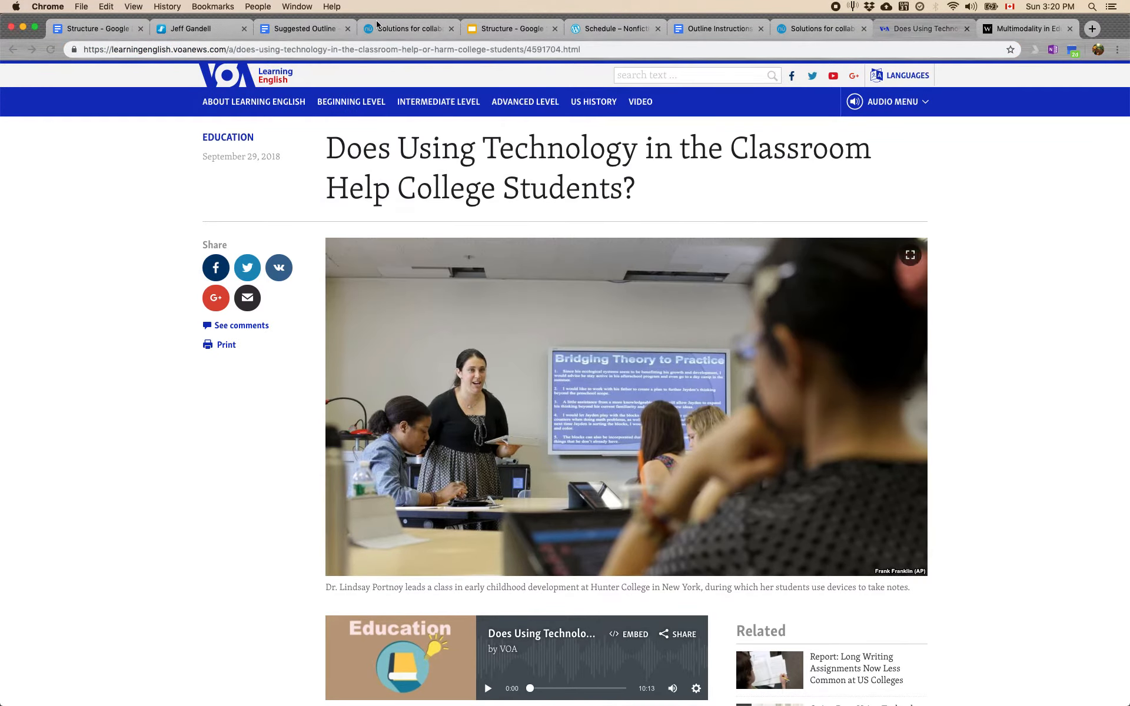
Step: Place the downloaded classroom photo beside the Sub argument #1 group on the Span canvas and shrink it
{"action": "left_click", "coordinate": [190, 28]}
{"action": "left_click_drag", "start_coordinate": [66, 693], "coordinate": [118, 392]}
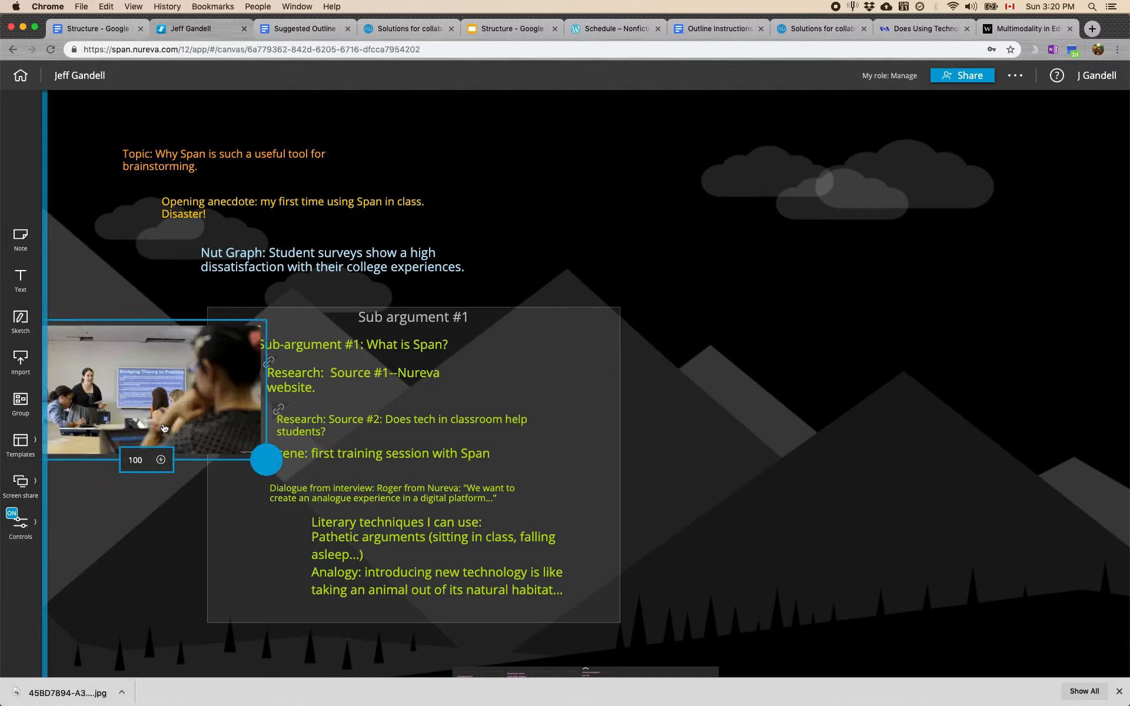
{"action": "left_click_drag", "start_coordinate": [267, 460], "coordinate": [187, 442]}
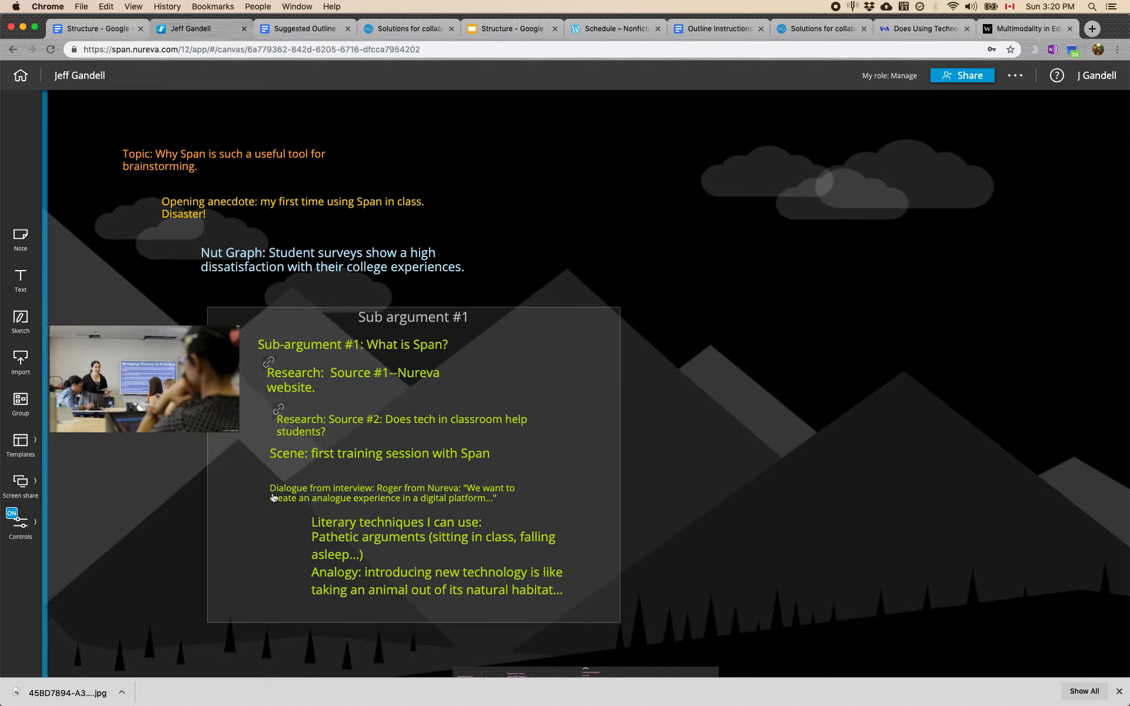
{"action": "left_click", "coordinate": [1121, 692]}
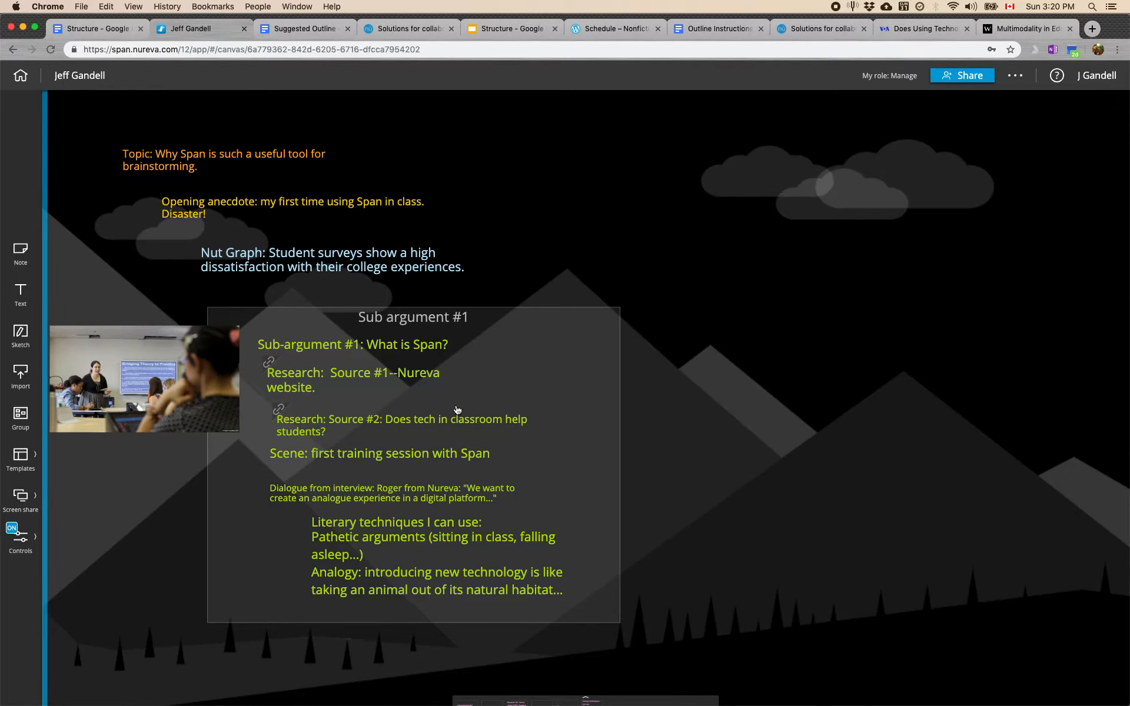
Step: Place the "Sub argument #2" and "Research #1: Multimodality in education." texts on the empty side of the canvas
{"action": "left_click", "coordinate": [588, 700]}
{"action": "left_click_drag", "start_coordinate": [108, 649], "coordinate": [814, 190]}
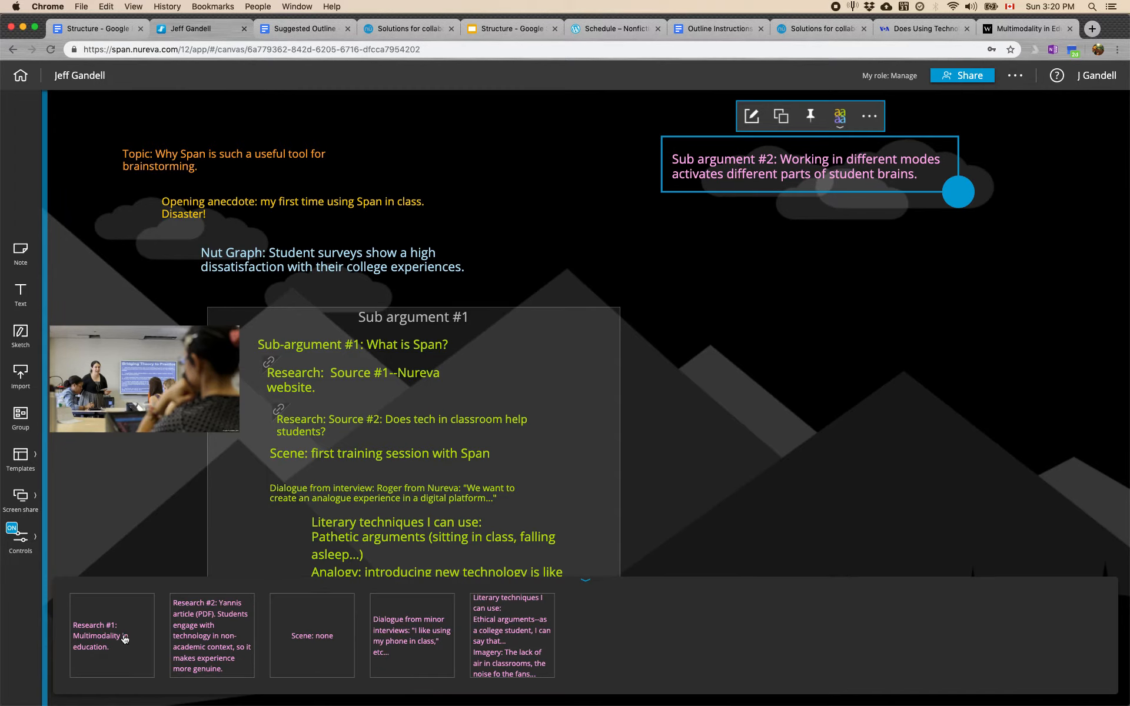
{"action": "left_click_drag", "start_coordinate": [116, 641], "coordinate": [813, 266]}
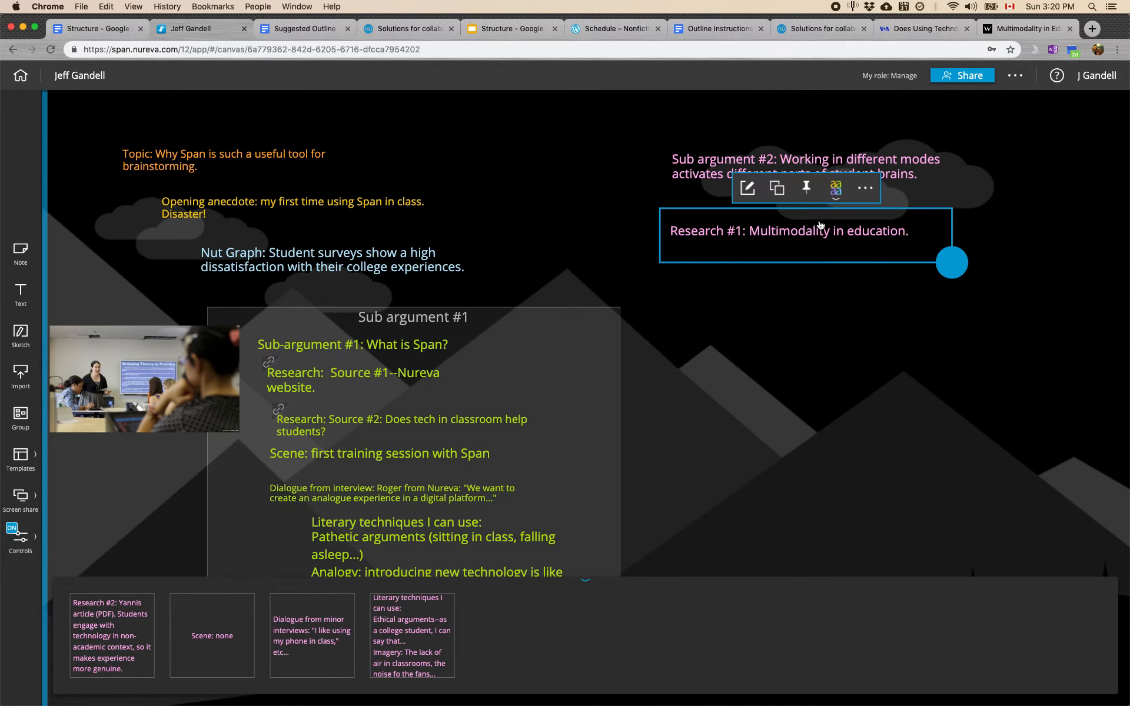
{"action": "left_click", "coordinate": [1028, 28]}
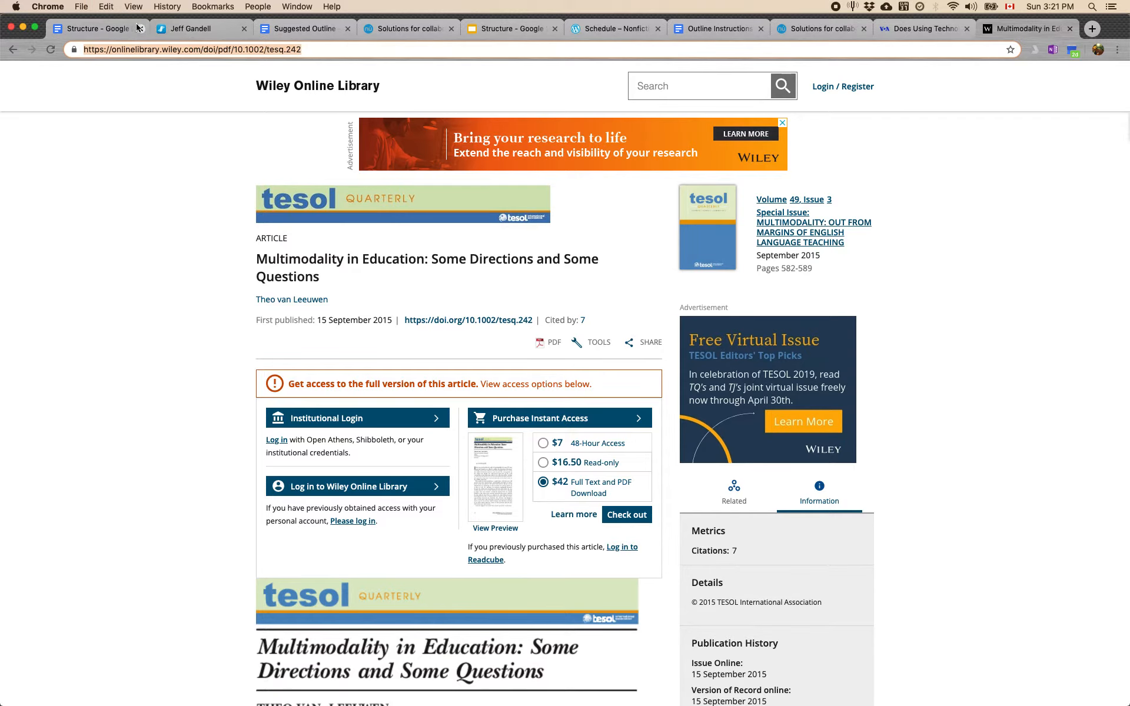
{"action": "left_click", "coordinate": [174, 29]}
{"action": "left_click", "coordinate": [872, 199]}
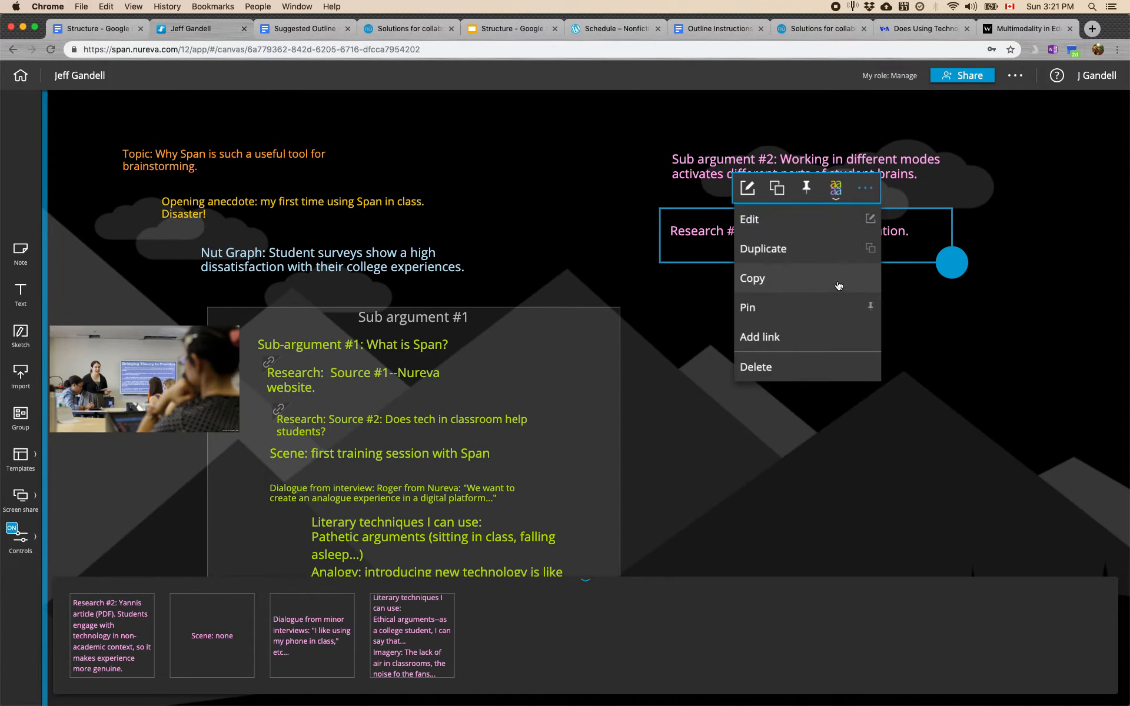
{"action": "left_click", "coordinate": [818, 330]}
{"action": "type", "text": "https://onlinelibrary.wiley.com/doi/pdf/10.1002/tesq.242"}
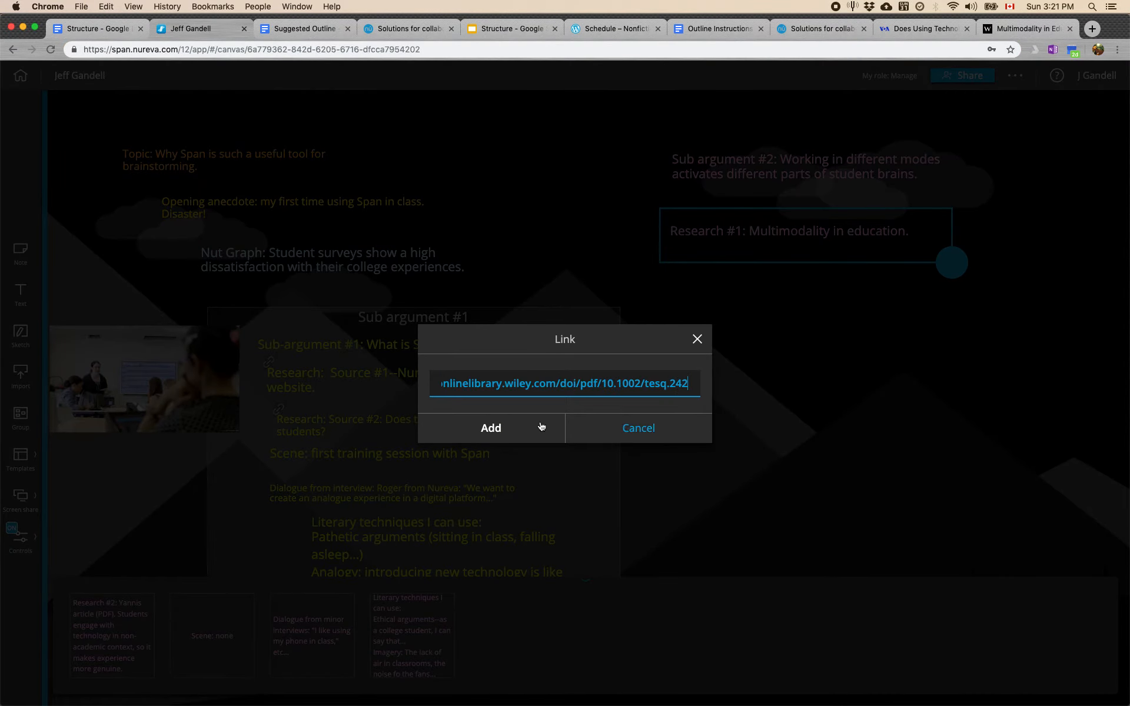
{"action": "left_click", "coordinate": [489, 430]}
Step: Place the Research #2 and "Scene: none" texts below Research #1, and tighten the spacing between the Sub argument #2 texts
{"action": "left_click_drag", "start_coordinate": [121, 638], "coordinate": [822, 346]}
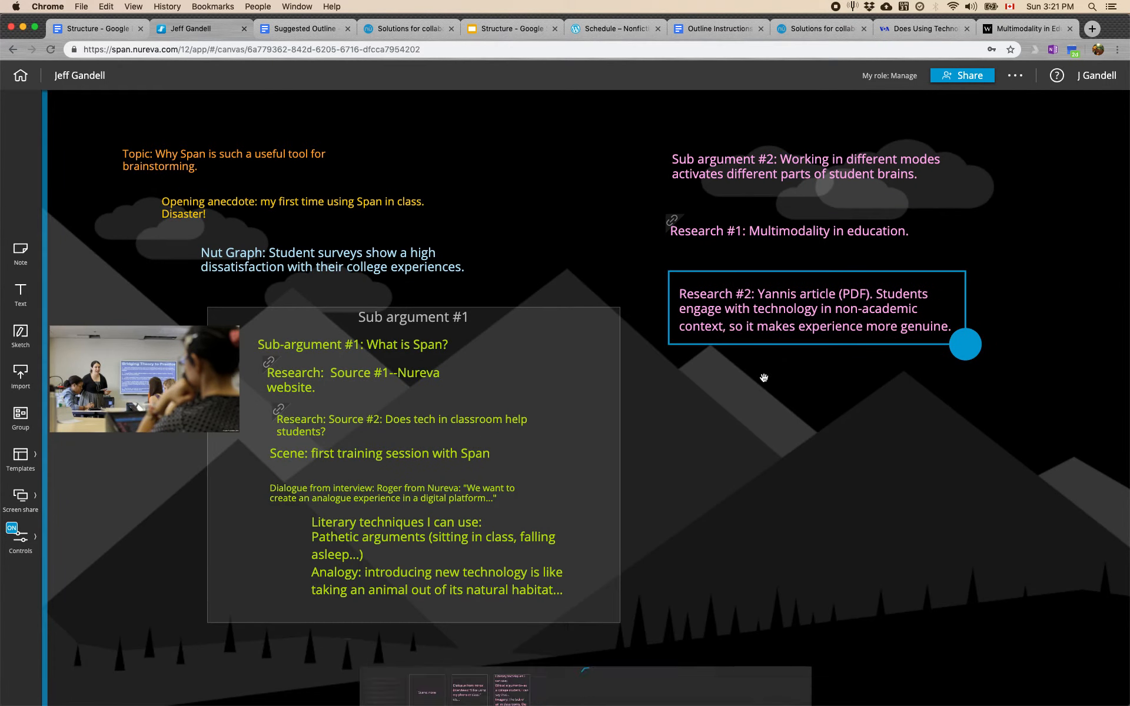
{"action": "mouse_move", "coordinate": [231, 607]}
{"action": "left_click_drag", "start_coordinate": [240, 595], "coordinate": [725, 405]}
{"action": "left_click_drag", "start_coordinate": [752, 236], "coordinate": [765, 204]}
{"action": "left_click_drag", "start_coordinate": [819, 304], "coordinate": [818, 237]}
{"action": "left_click_drag", "start_coordinate": [729, 385], "coordinate": [743, 312]}
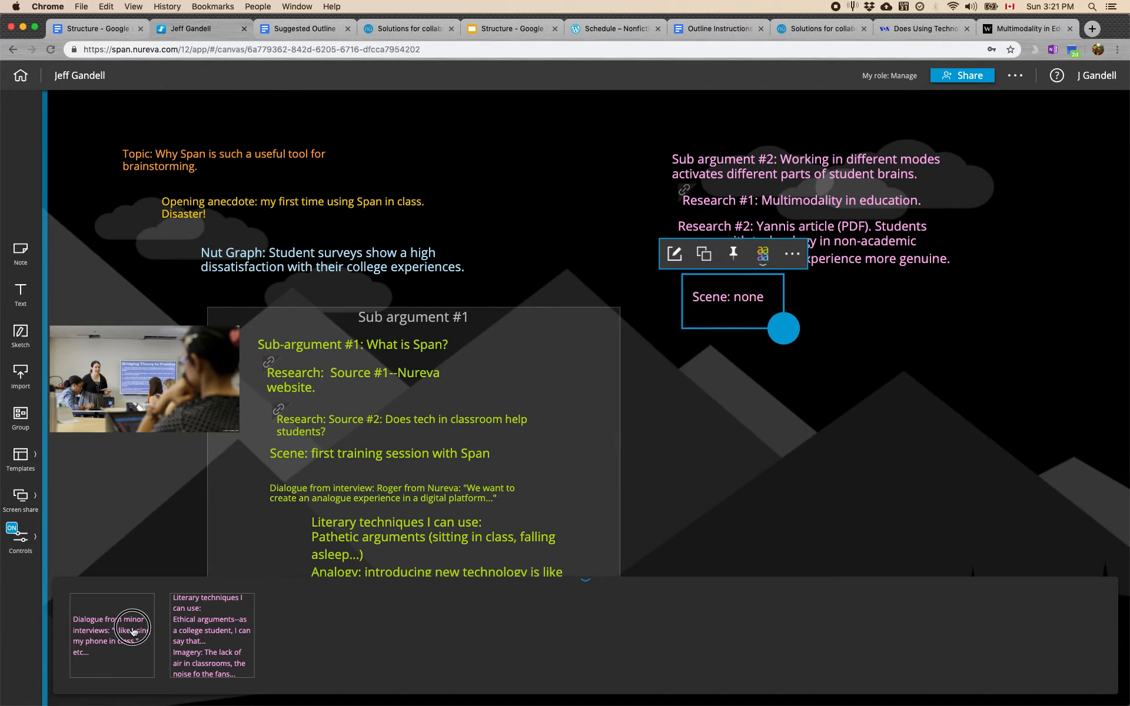
Step: Place the minor interviews dialogue and the literary techniques texts below "Scene: none"
{"action": "left_click_drag", "start_coordinate": [133, 629], "coordinate": [806, 365]}
{"action": "left_click_drag", "start_coordinate": [82, 625], "coordinate": [817, 484]}
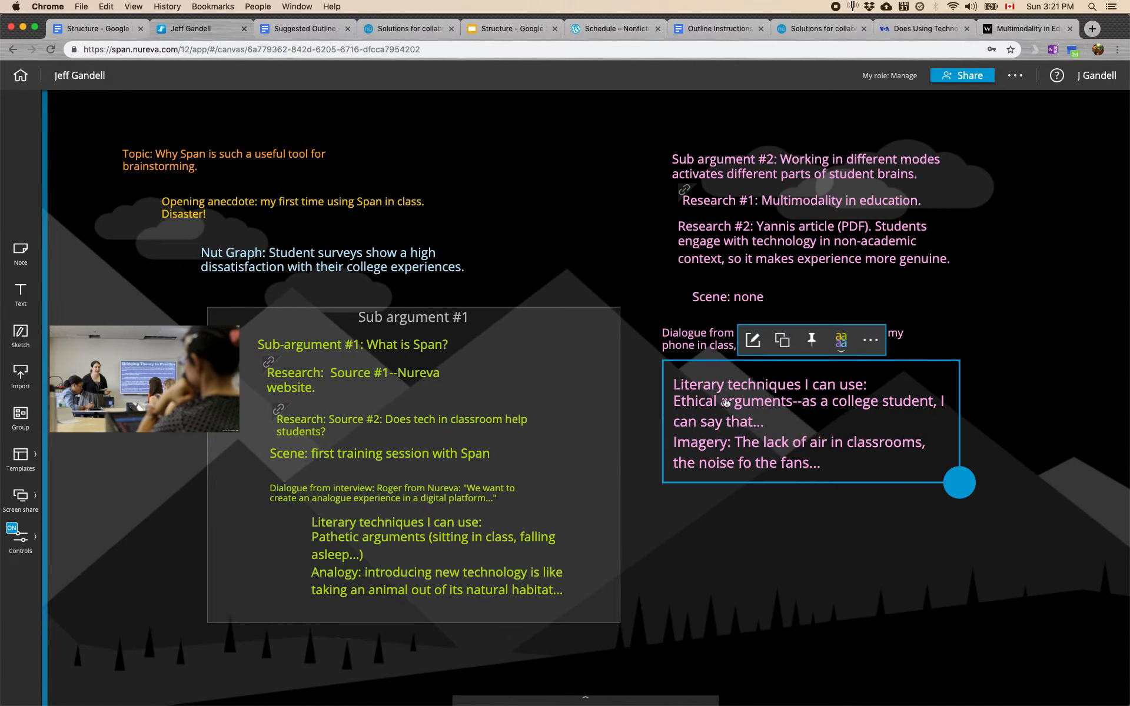
{"action": "left_click", "coordinate": [811, 564]}
Step: Lower the pink Research #2 text slightly and adjust the layout of the Sub argument #1 group
{"action": "left_click_drag", "start_coordinate": [769, 220], "coordinate": [768, 231]}
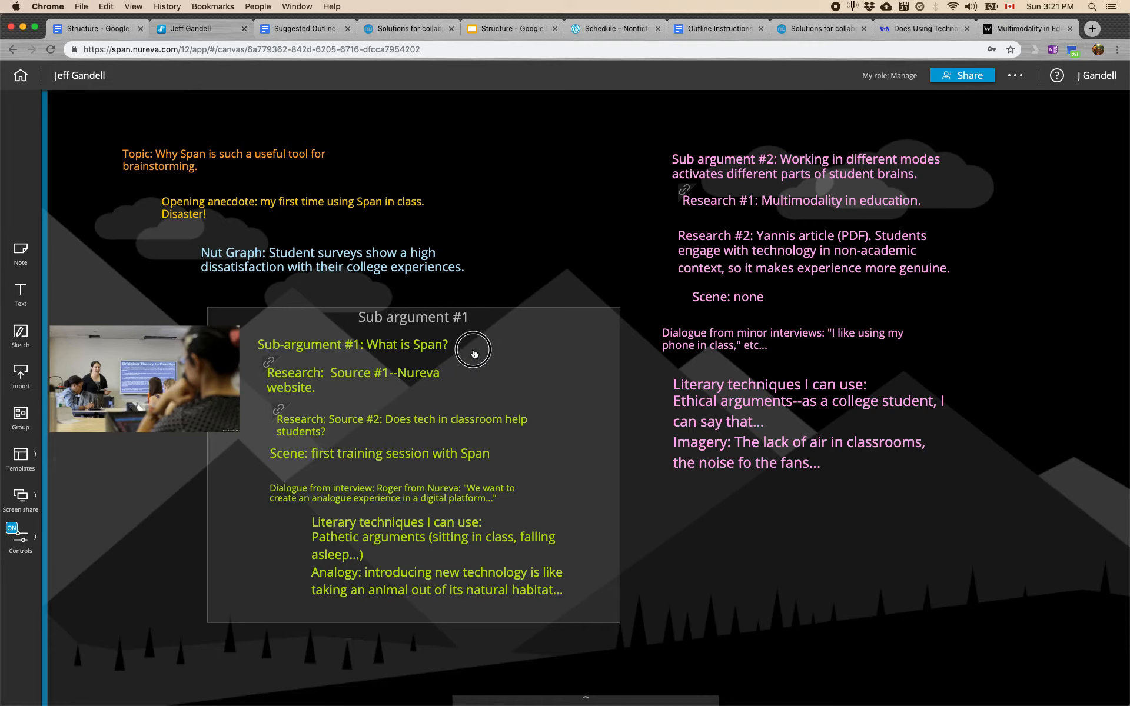
{"action": "left_click_drag", "start_coordinate": [474, 353], "coordinate": [535, 361]}
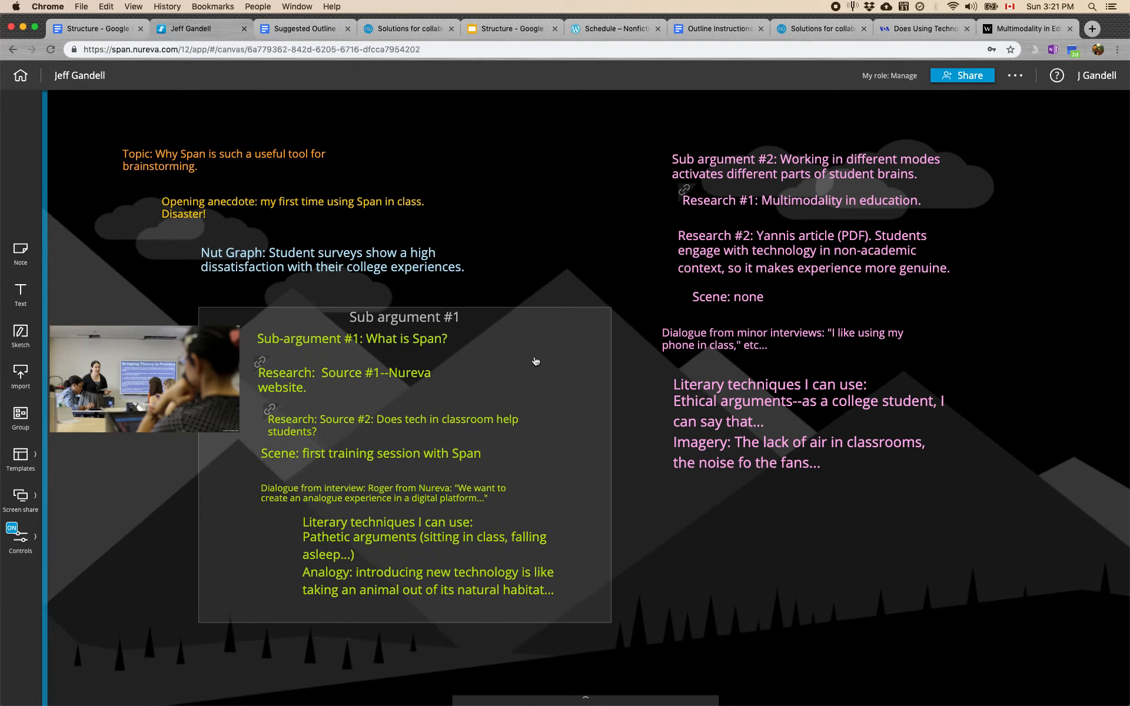
Step: Enclose the pink texts in a new group titled "Sub-argument #2" and position it clear of the Sub argument #1 group
{"action": "left_click", "coordinate": [21, 417]}
{"action": "type", "text": "Sub-argument"}
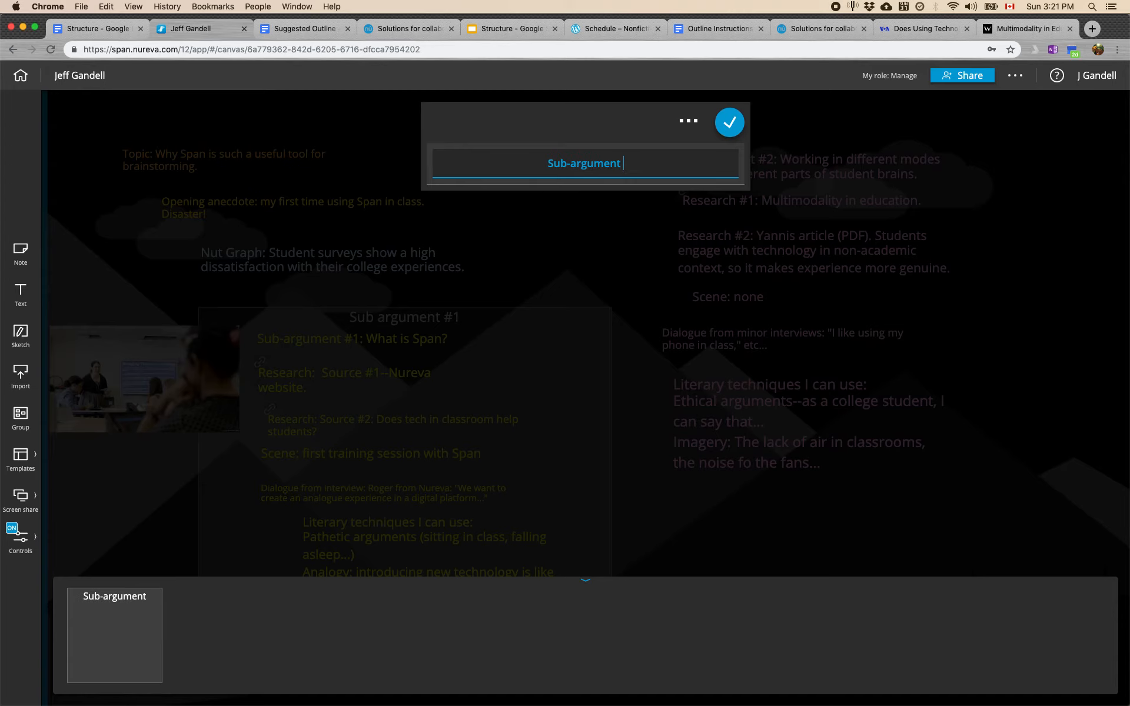
{"action": "type", "text": " #2"}
{"action": "left_click", "coordinate": [730, 118]}
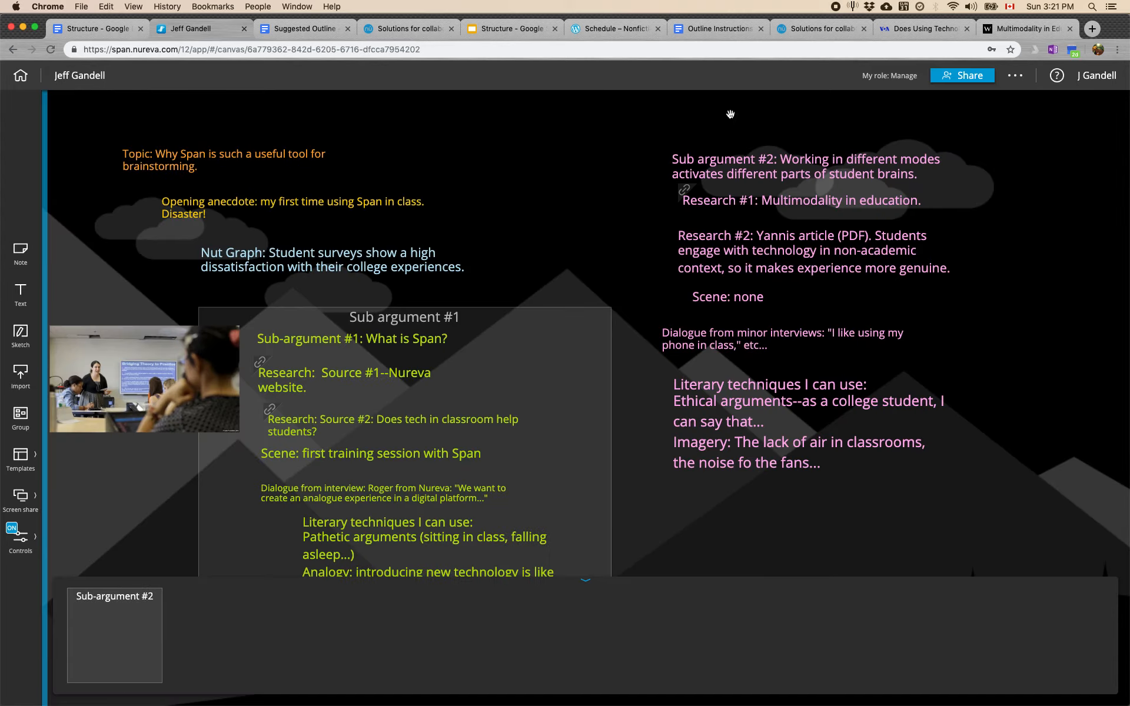
{"action": "left_click_drag", "start_coordinate": [141, 626], "coordinate": [1017, 533]}
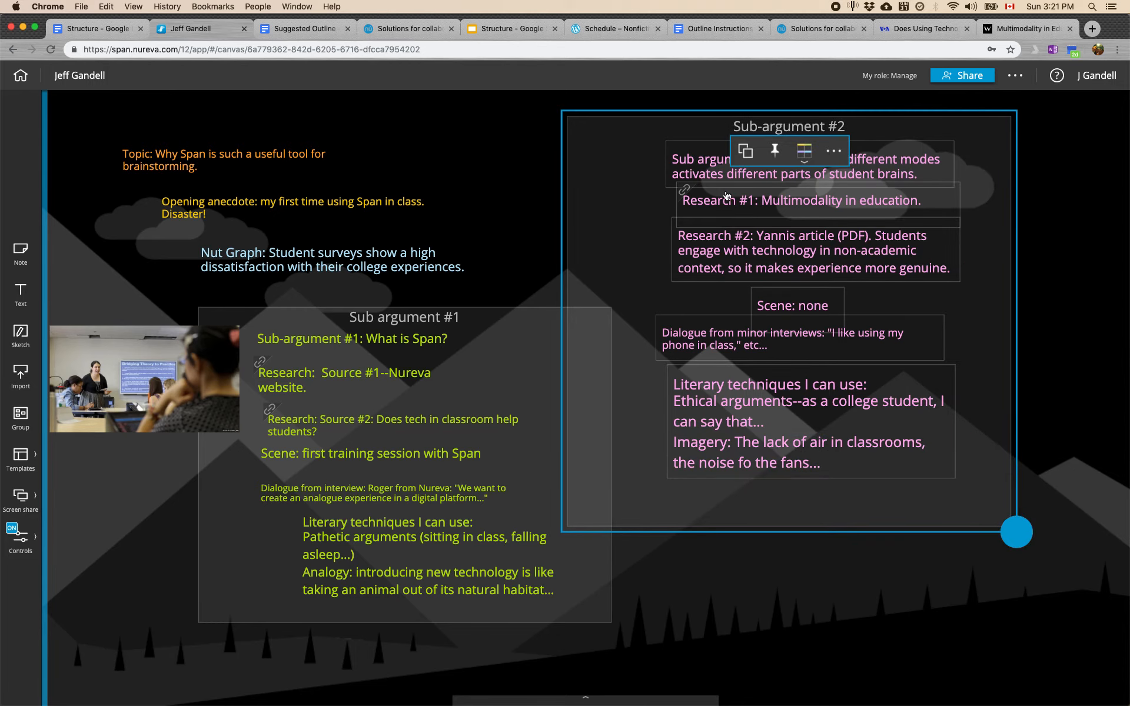
{"action": "left_click_drag", "start_coordinate": [639, 200], "coordinate": [713, 198]}
{"action": "mouse_move", "coordinate": [1087, 537]}
{"action": "left_mouse_down"}
{"action": "mouse_move", "coordinate": [1065, 513]}
{"action": "mouse_move", "coordinate": [1074, 521]}
{"action": "left_mouse_up"}
Step: Enlarge the Sub argument #1 group and put the classroom photo inside it, beside the research texts
{"action": "left_click_drag", "start_coordinate": [157, 362], "coordinate": [156, 359]}
{"action": "mouse_move", "coordinate": [449, 354]}
{"action": "left_mouse_down"}
{"action": "mouse_move", "coordinate": [413, 336]}
{"action": "mouse_move", "coordinate": [445, 365]}
{"action": "left_mouse_up"}
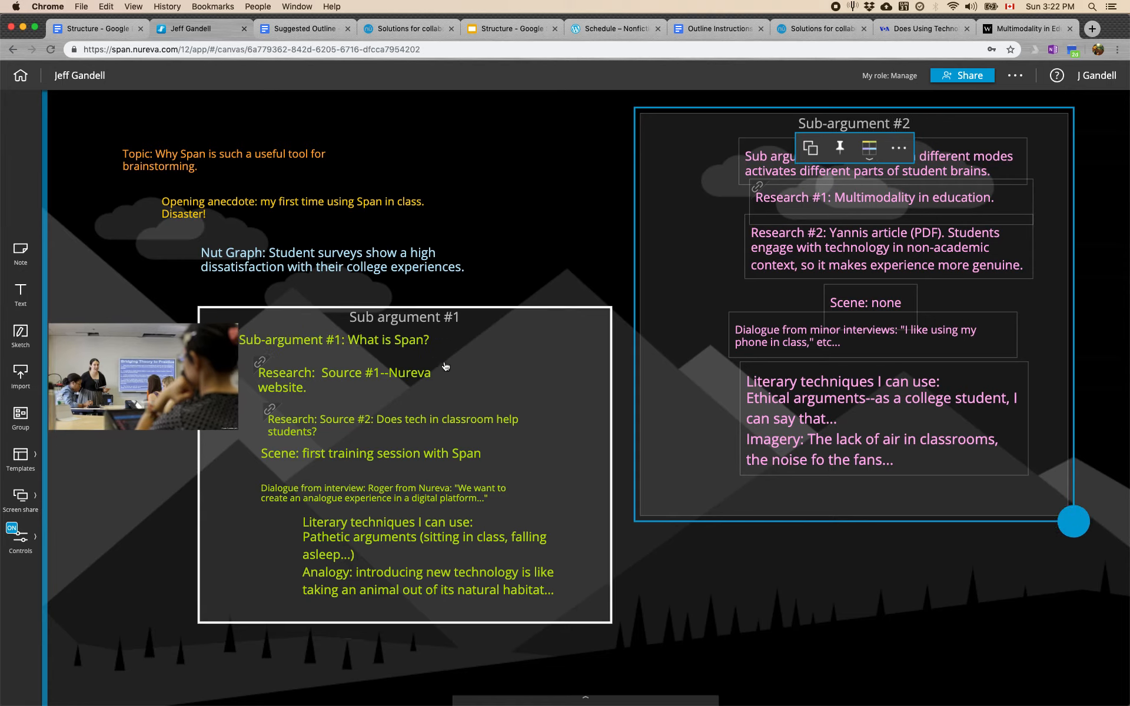
{"action": "left_click_drag", "start_coordinate": [526, 364], "coordinate": [452, 338]}
{"action": "left_click", "coordinate": [530, 583]}
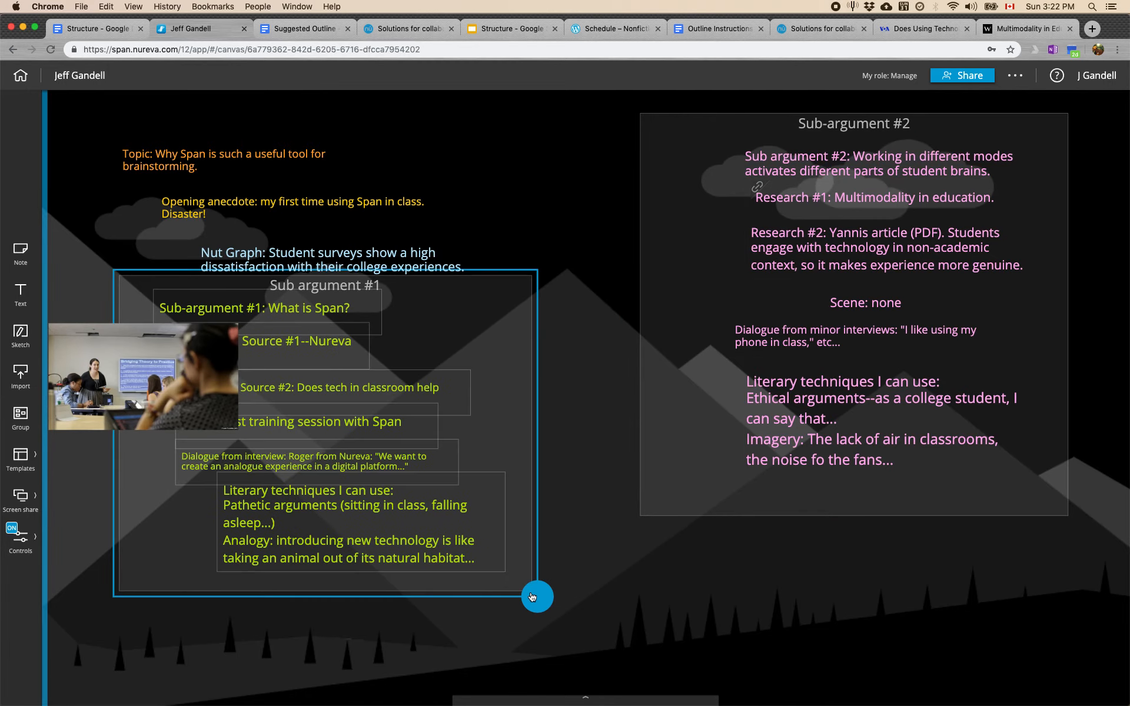
{"action": "left_click_drag", "start_coordinate": [533, 598], "coordinate": [676, 704]}
{"action": "left_click_drag", "start_coordinate": [180, 375], "coordinate": [583, 361]}
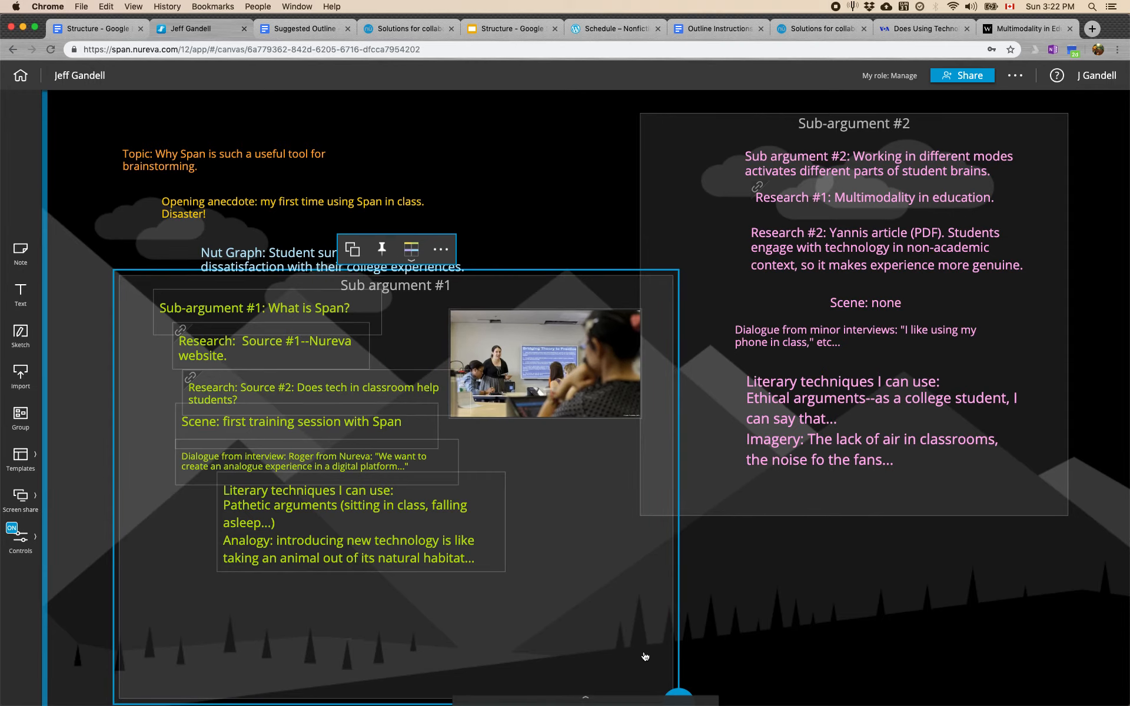
Step: Reduce the size of the Sub argument #1 group and move it below the Nut Graph text
{"action": "scroll", "coordinate": [664, 662], "scroll_direction": "right", "scroll_amount": 3}
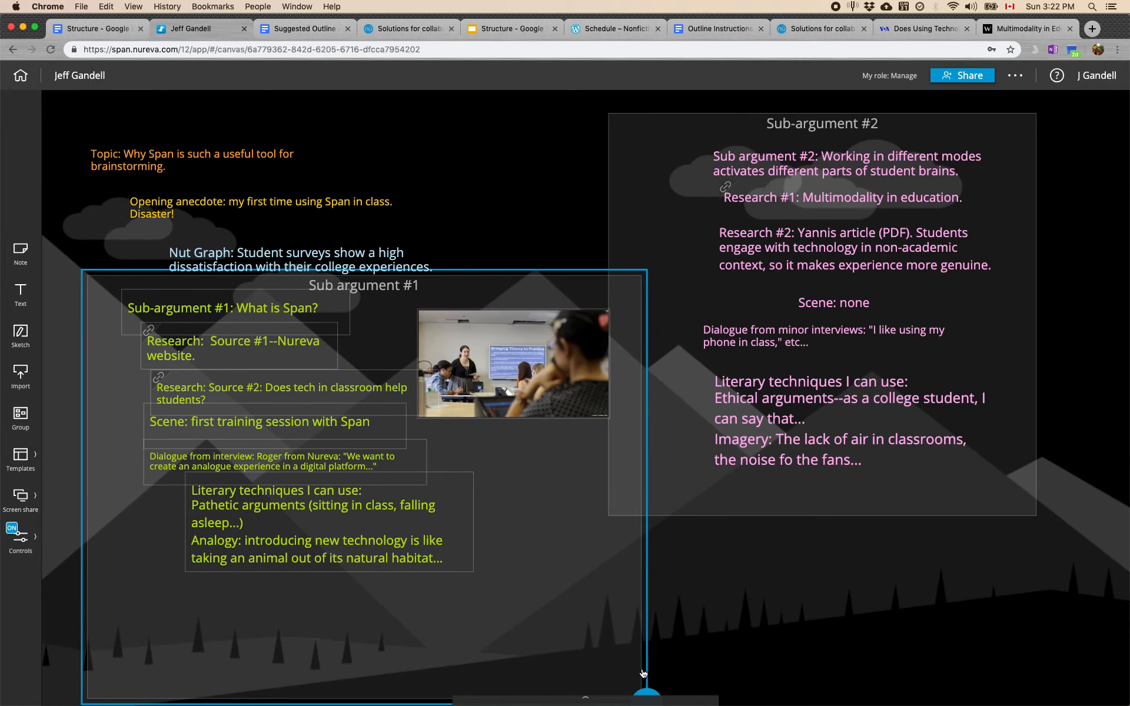
{"action": "left_click_drag", "start_coordinate": [649, 693], "coordinate": [622, 632]}
{"action": "left_click_drag", "start_coordinate": [567, 530], "coordinate": [555, 550]}
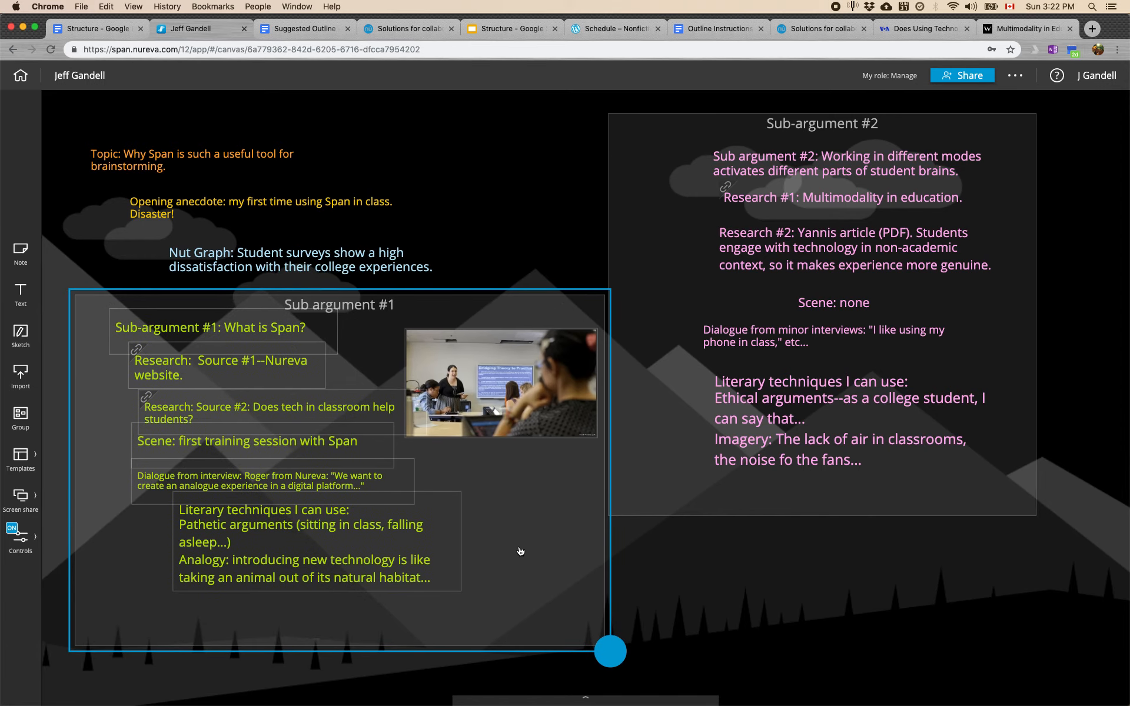
Step: Swap the positions of the Sub argument #1 and Sub-argument #2 groups on the canvas
{"action": "left_click_drag", "start_coordinate": [691, 234], "coordinate": [296, 461]}
{"action": "left_click_drag", "start_coordinate": [91, 395], "coordinate": [753, 249]}
{"action": "left_click_drag", "start_coordinate": [680, 405], "coordinate": [577, 354]}
{"action": "left_click_drag", "start_coordinate": [773, 341], "coordinate": [682, 400]}
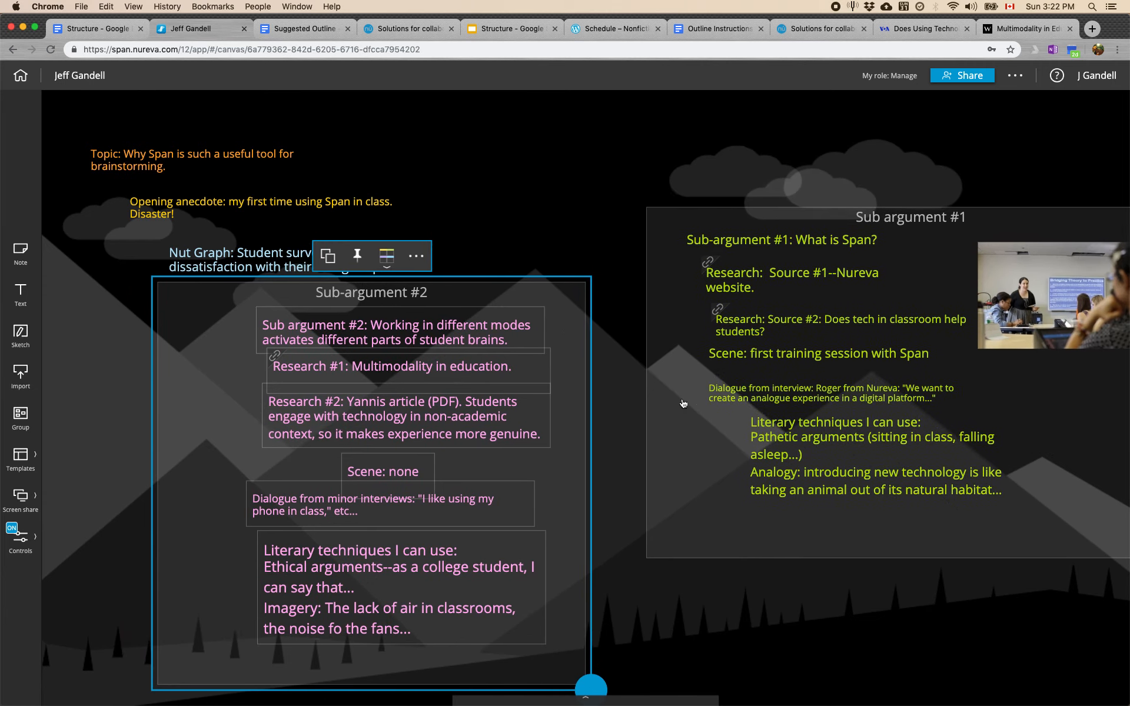